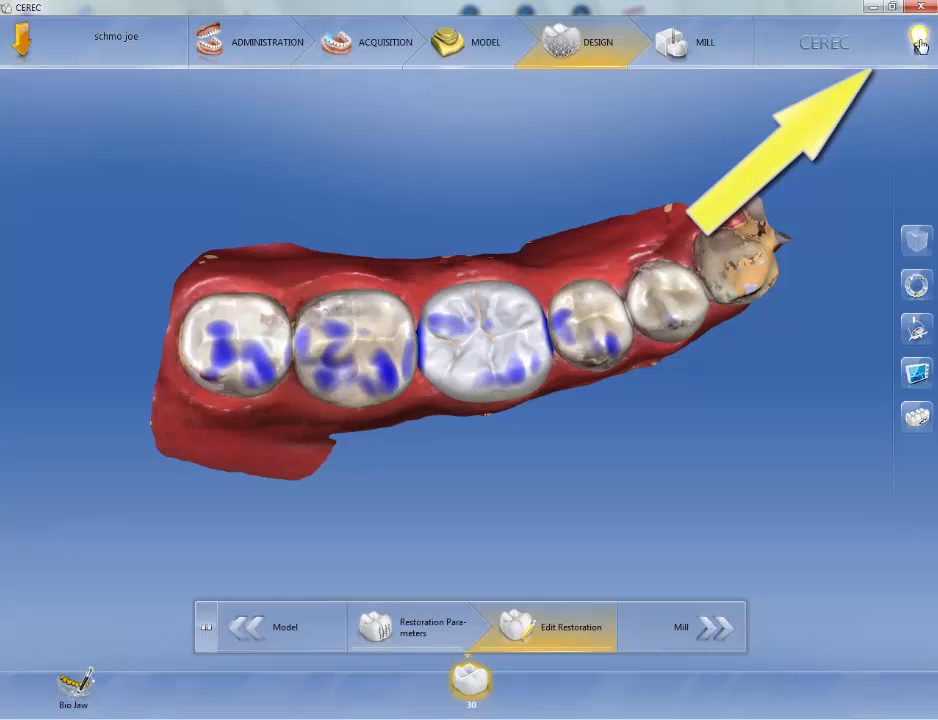
# Open the quick help for Edit Restoration, expand it, and read the Overview, Move, Form, Shape and Other tools pages.
pyautogui.click(918, 40)
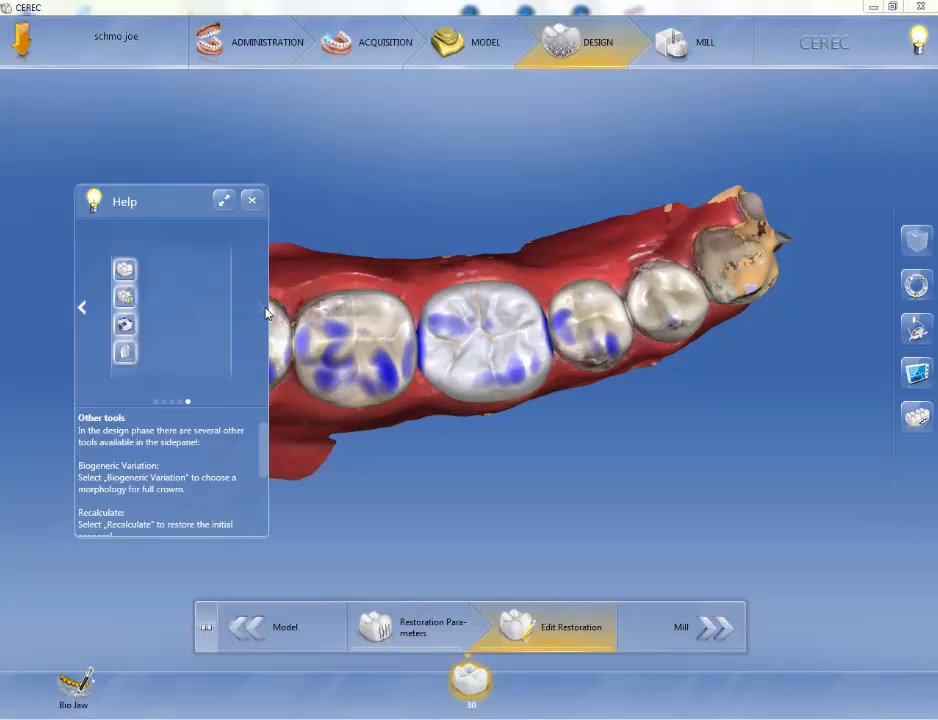
pyautogui.click(226, 202)
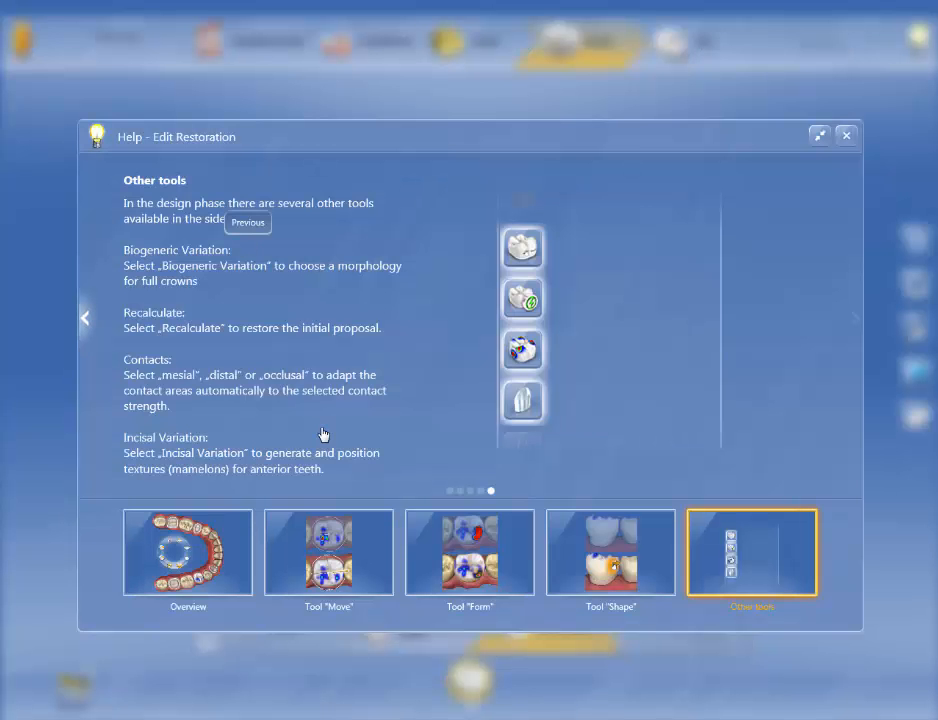
pyautogui.click(85, 318)
pyautogui.click(203, 604)
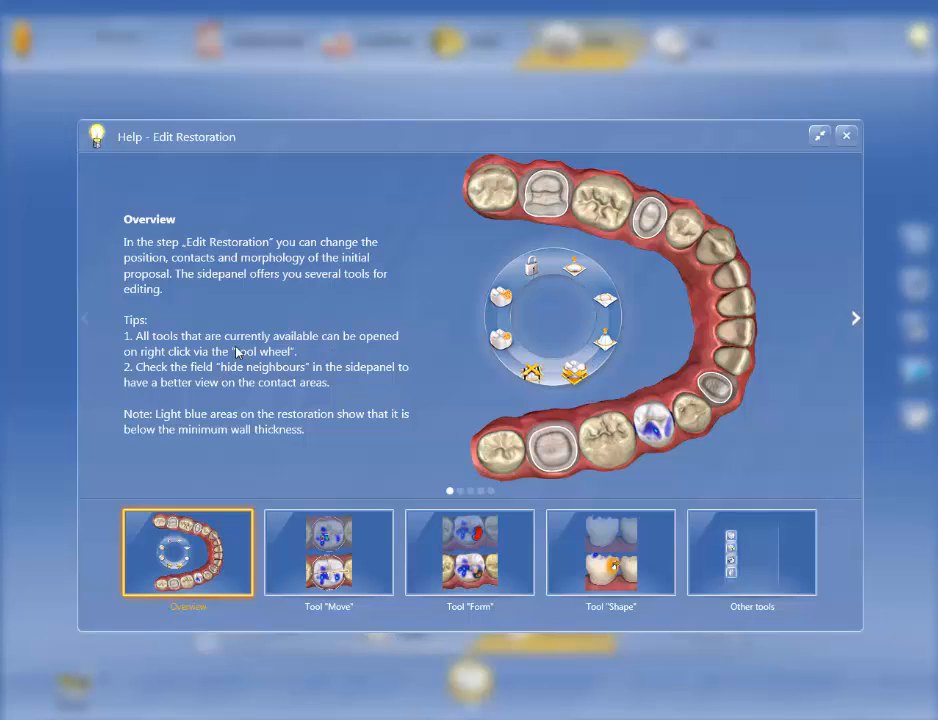
pyautogui.click(312, 577)
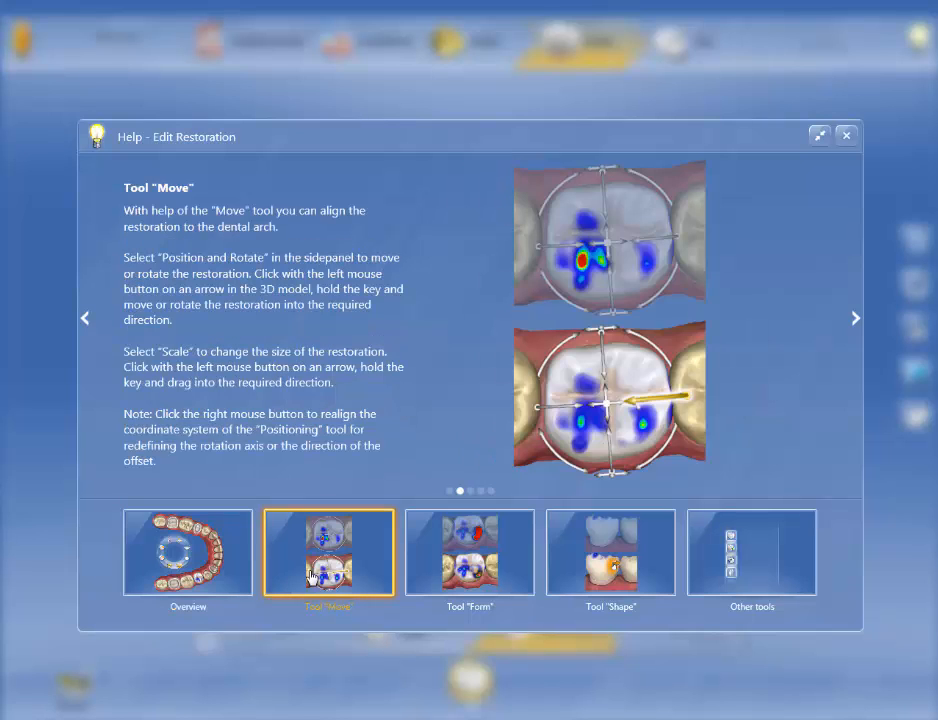
pyautogui.click(474, 573)
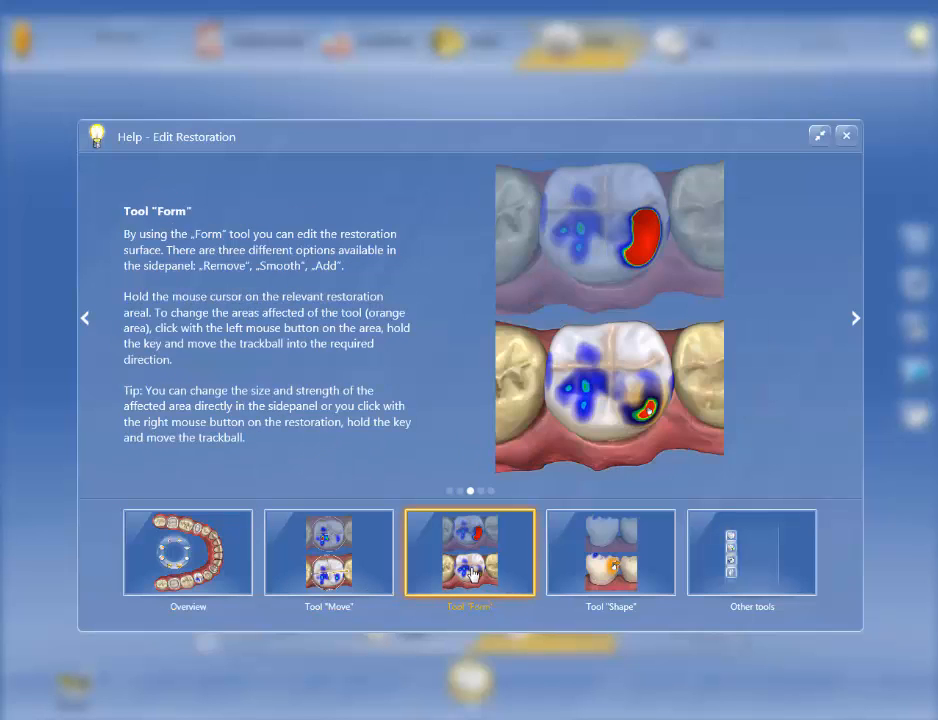
pyautogui.click(596, 573)
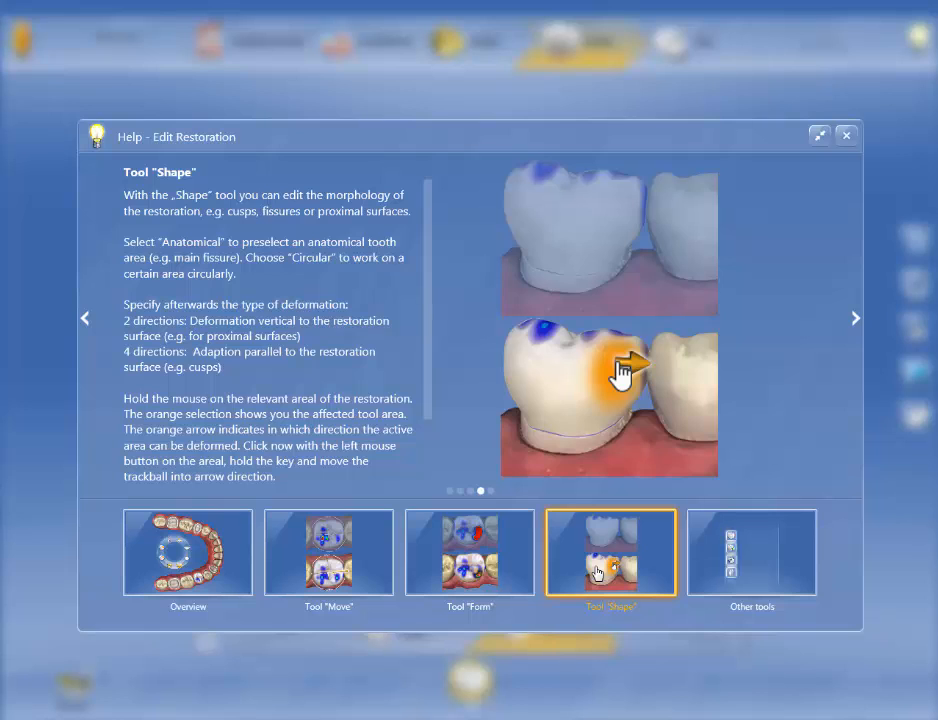
pyautogui.click(716, 563)
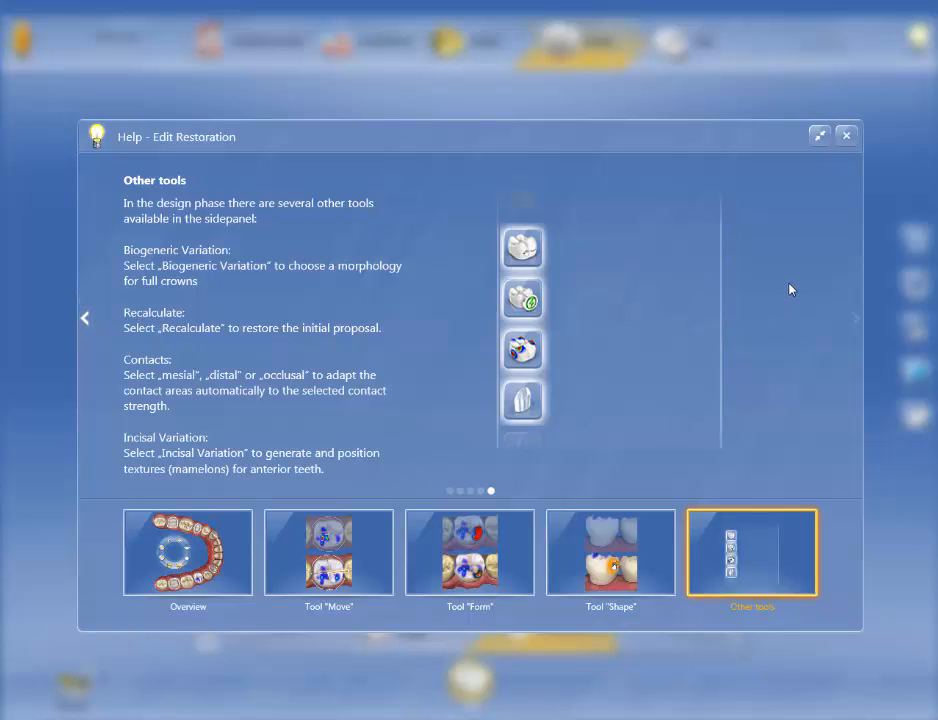
pyautogui.click(846, 136)
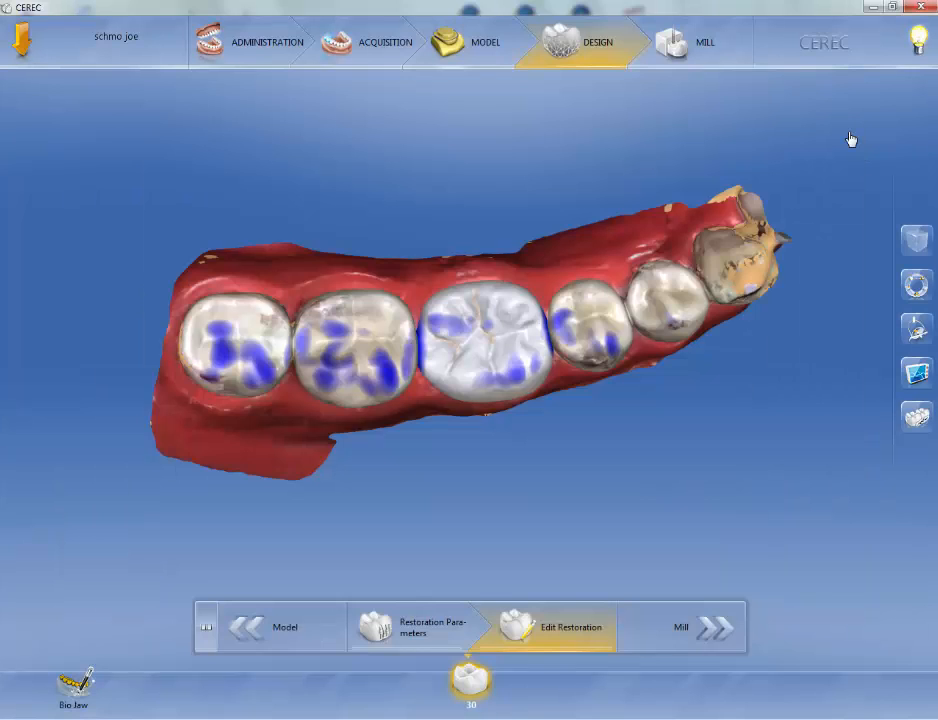
# Reopen the quick help, switch it back to the compact panel, and close it.
pyautogui.click(918, 42)
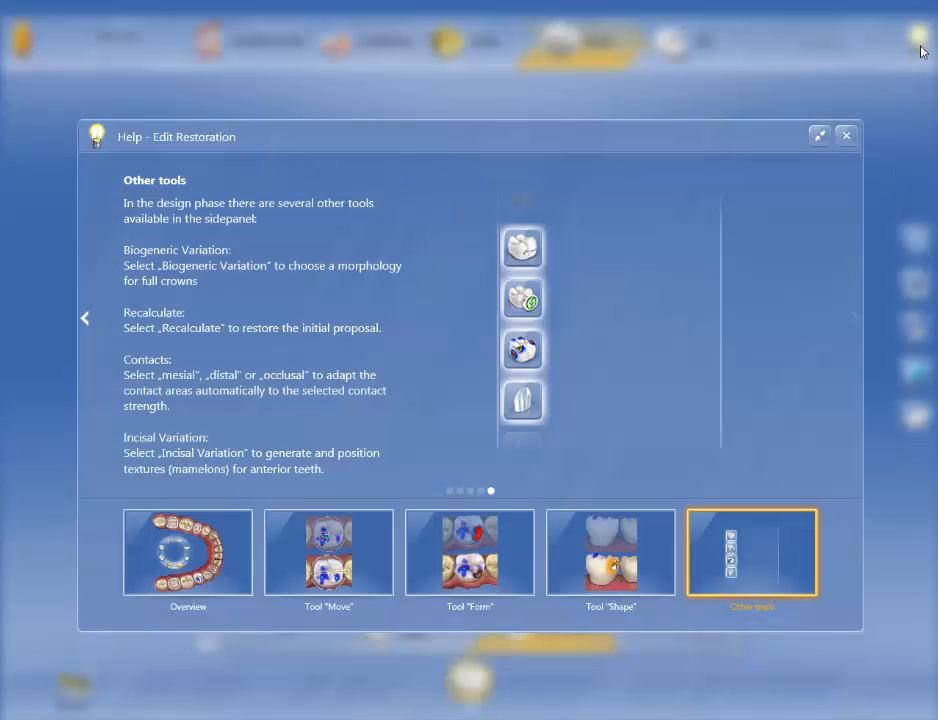
pyautogui.click(820, 137)
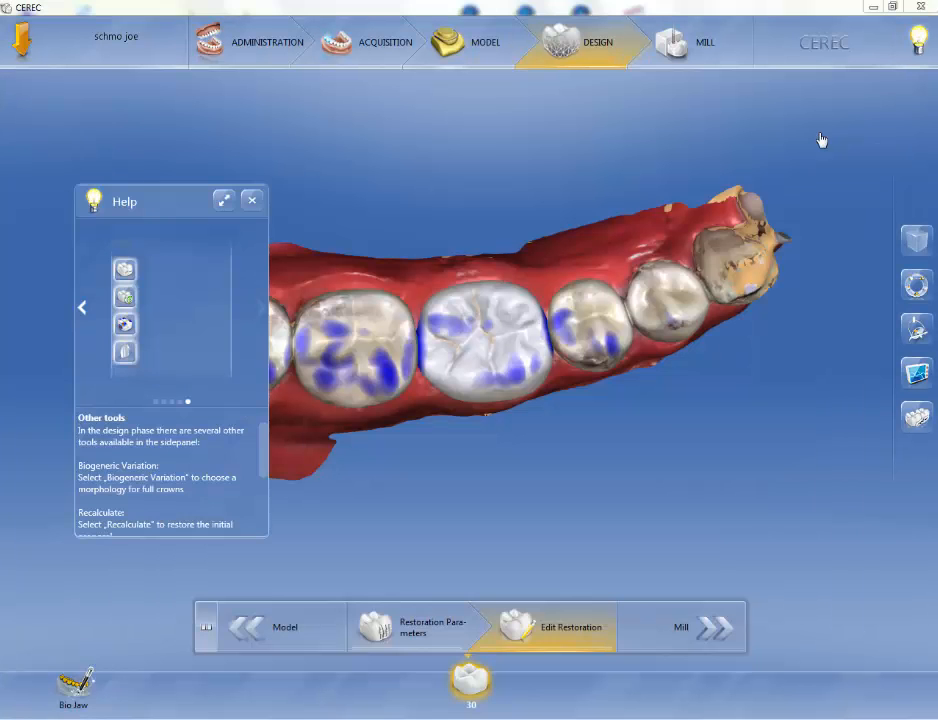
pyautogui.click(253, 203)
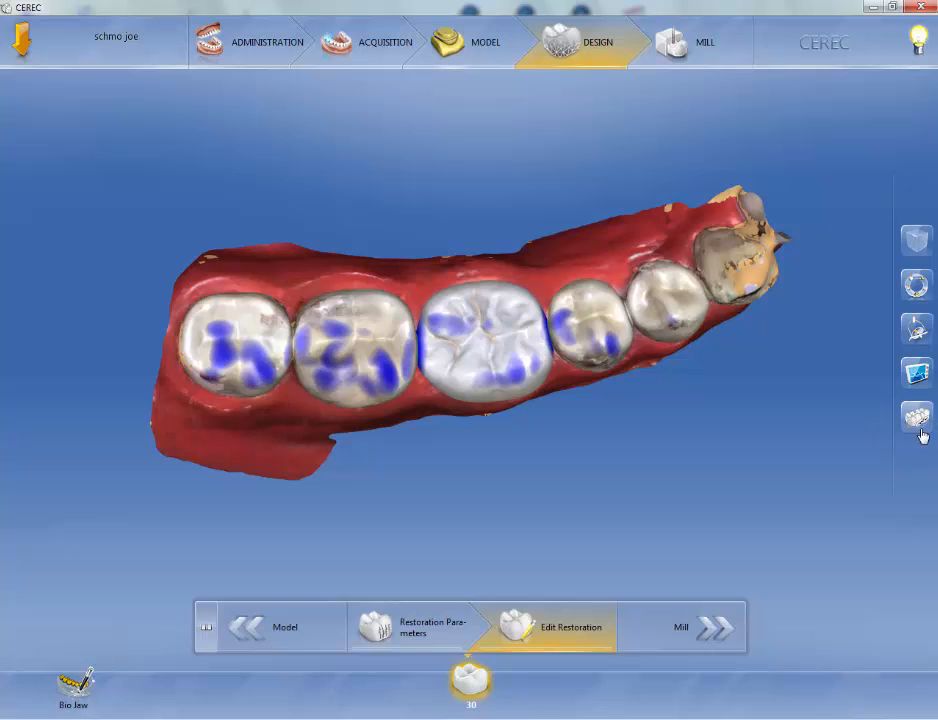
# Open View Options, nudge the zoom slider, and cycle through the lingual, distal, mesial, cervical and occlusal views.
pyautogui.click(917, 243)
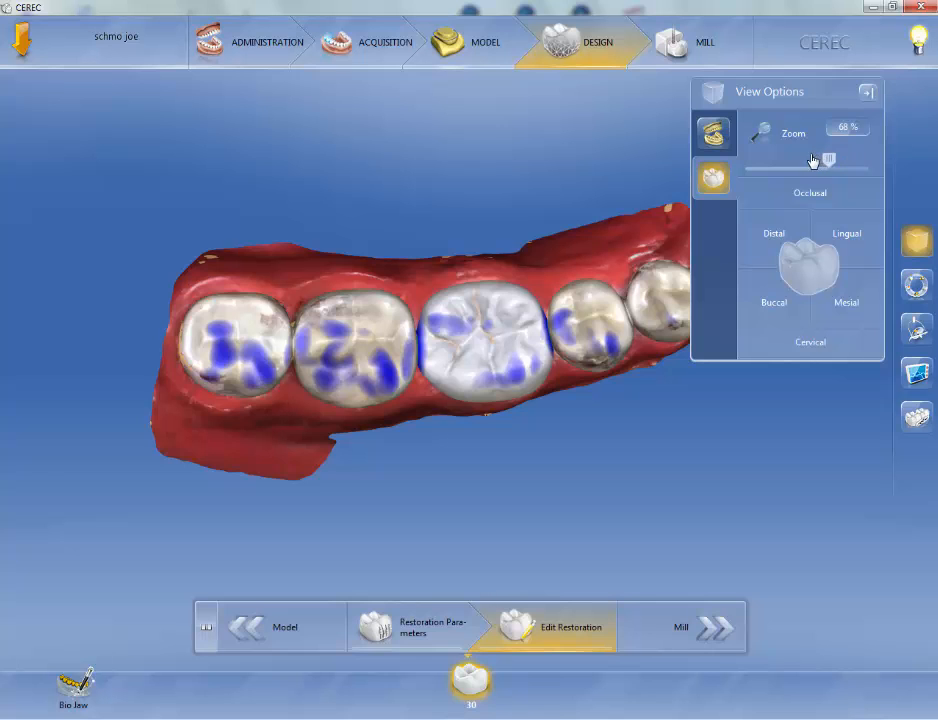
pyautogui.moveTo(829, 161)
pyautogui.mouseDown()
pyautogui.moveTo(758, 172)
pyautogui.moveTo(852, 157)
pyautogui.moveTo(773, 161)
pyautogui.moveTo(858, 160)
pyautogui.moveTo(779, 161)
pyautogui.moveTo(836, 165)
pyautogui.mouseUp()
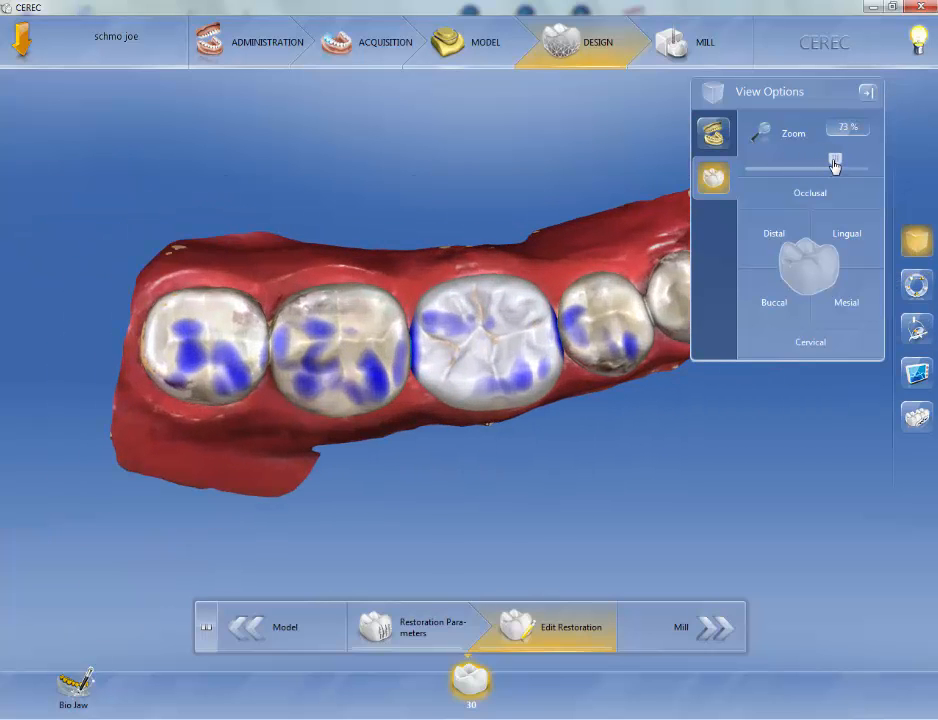
pyautogui.click(855, 237)
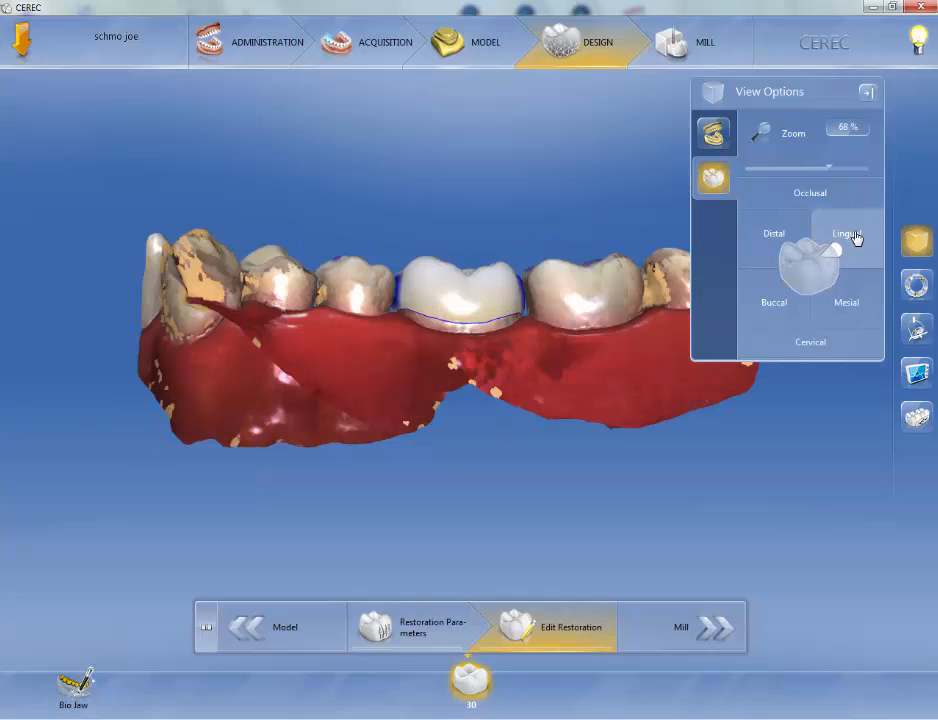
pyautogui.click(768, 238)
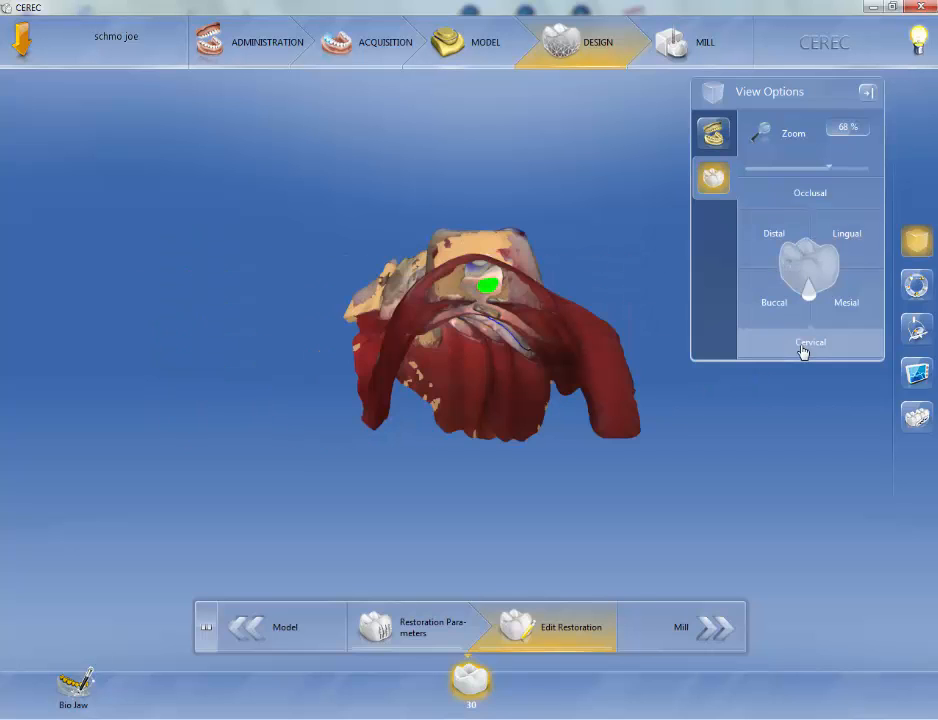
pyautogui.click(783, 310)
pyautogui.click(846, 305)
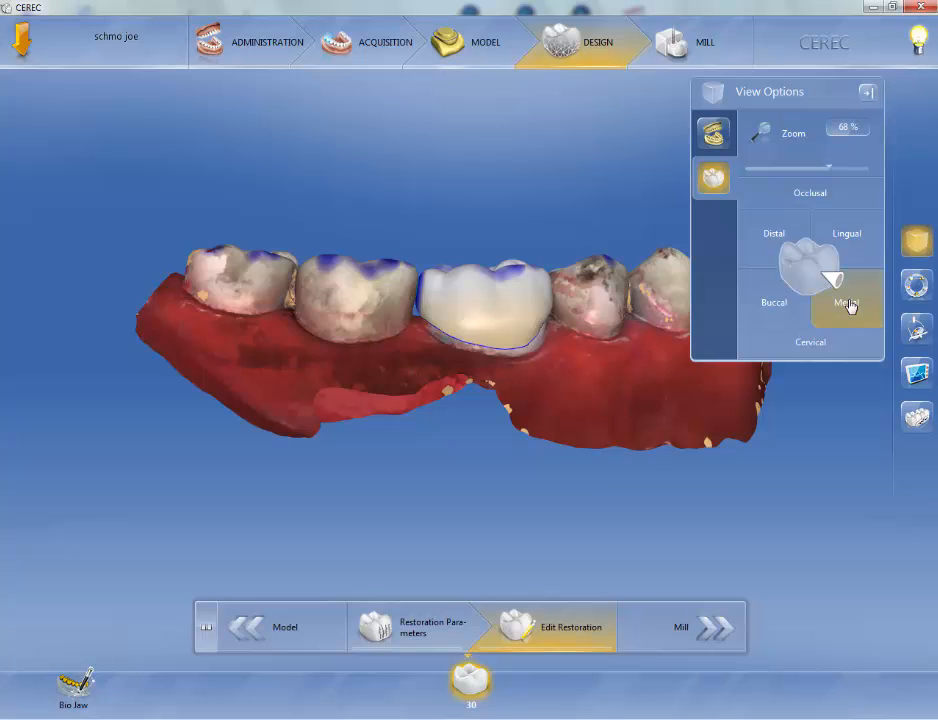
pyautogui.click(812, 348)
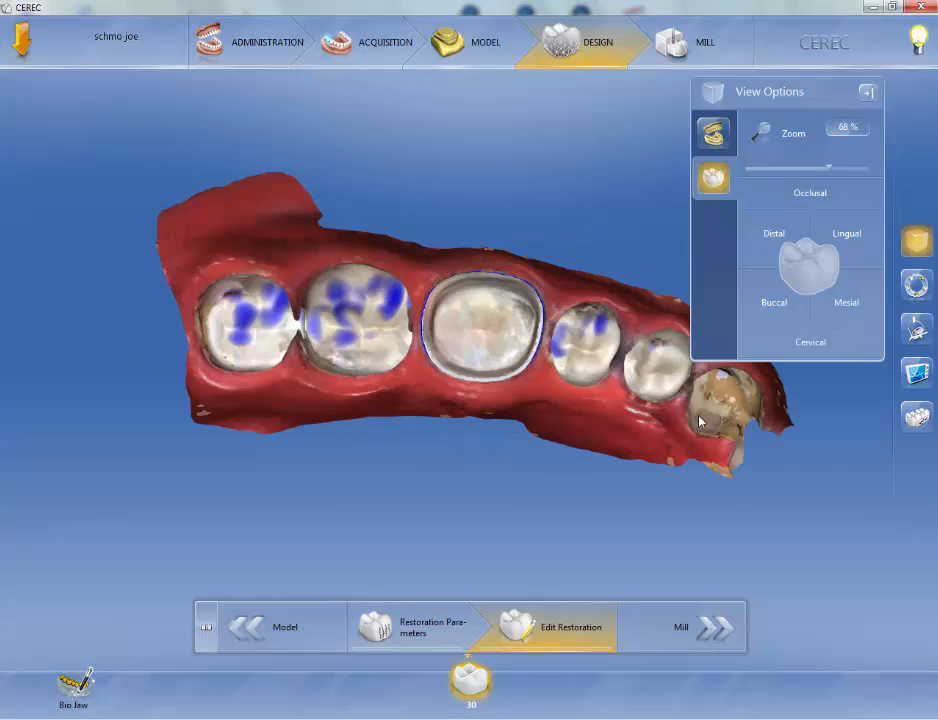
pyautogui.click(815, 196)
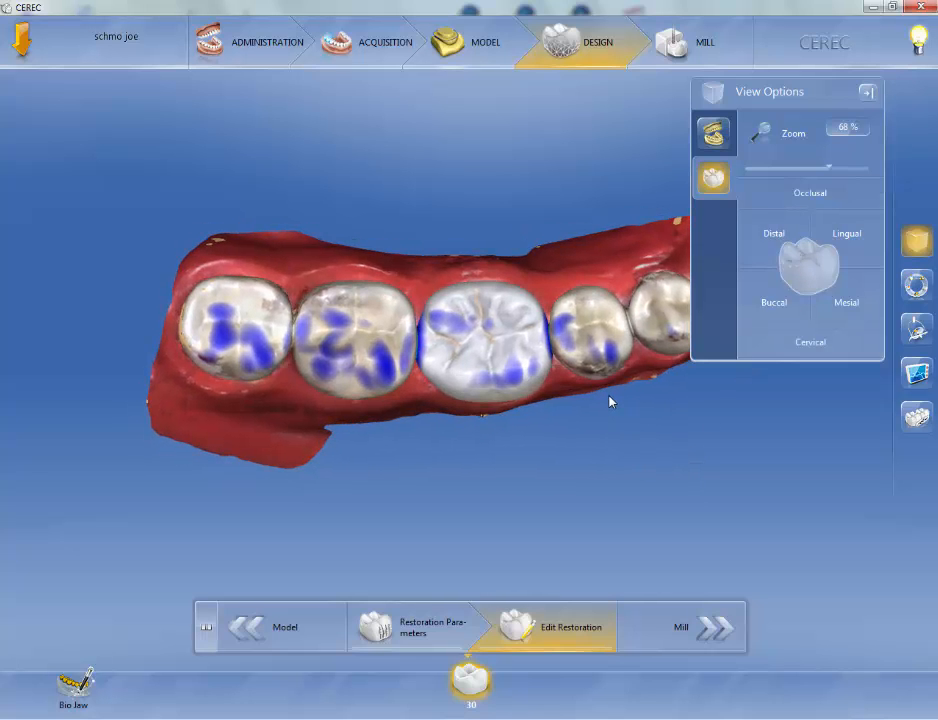
# Rotate the model freely, then return through the distal, mesial and occlusal views.
pyautogui.moveTo(563, 431); pyautogui.dragTo(533, 472, button='middle')
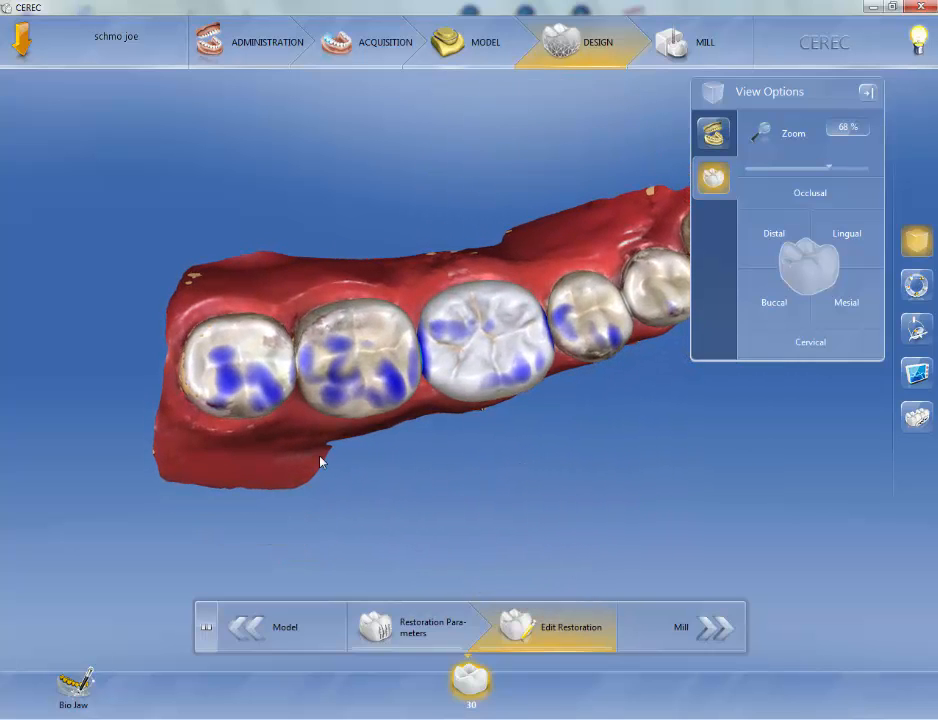
pyautogui.moveTo(280, 447); pyautogui.dragTo(264, 424)
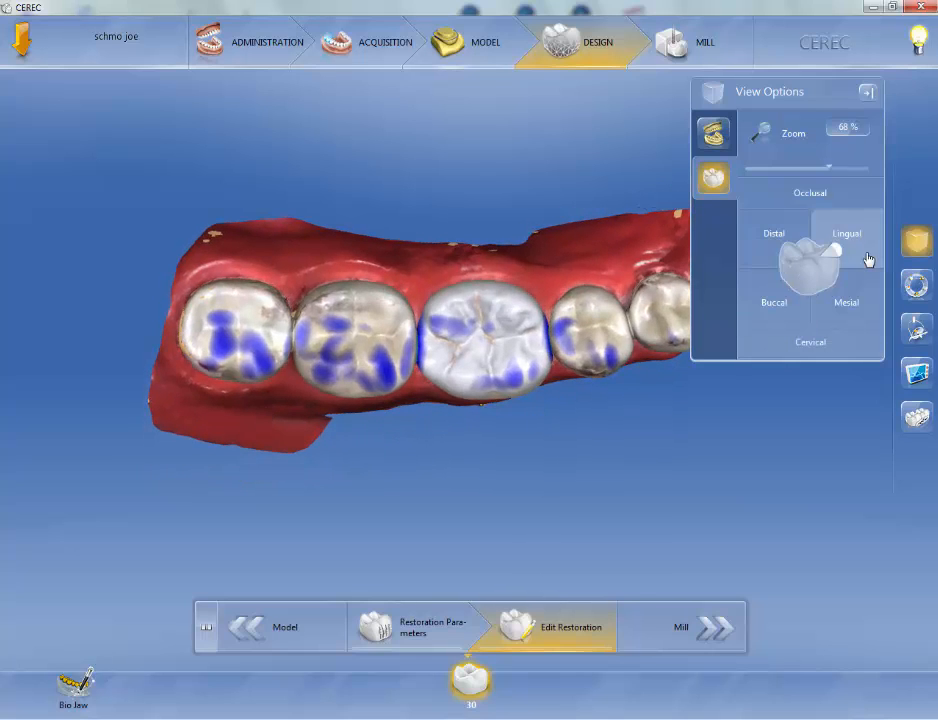
pyautogui.click(771, 243)
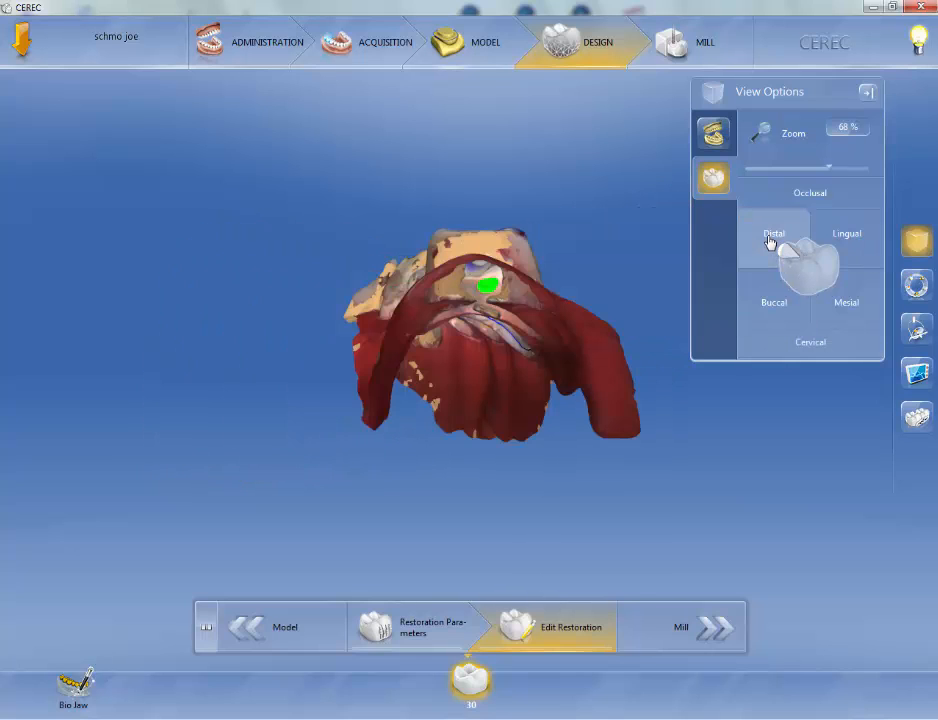
pyautogui.click(848, 303)
pyautogui.click(810, 194)
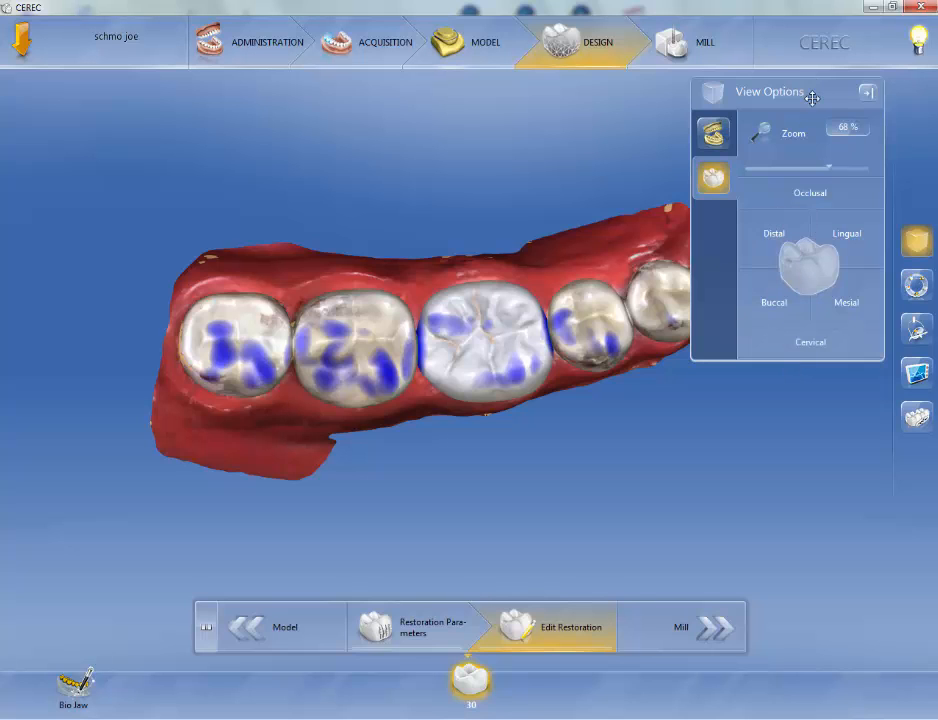
# Move the View Options panel to the upper-left corner and minimize it.
pyautogui.moveTo(804, 94); pyautogui.dragTo(118, 96)
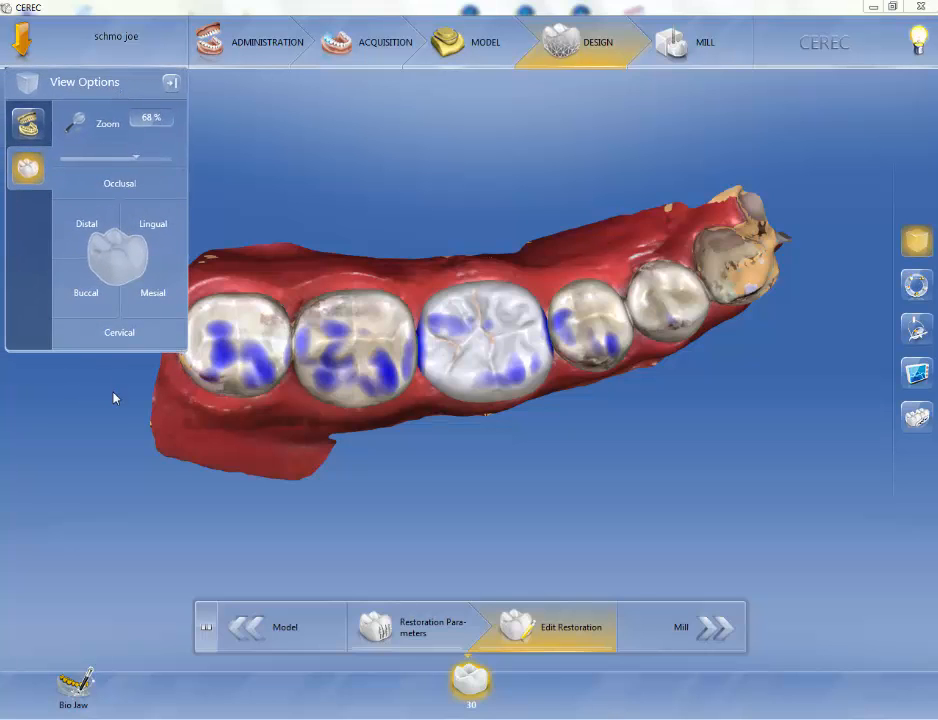
pyautogui.moveTo(127, 94)
pyautogui.mouseDown()
pyautogui.moveTo(149, 403)
pyautogui.moveTo(126, 408)
pyautogui.moveTo(126, 88)
pyautogui.mouseUp()
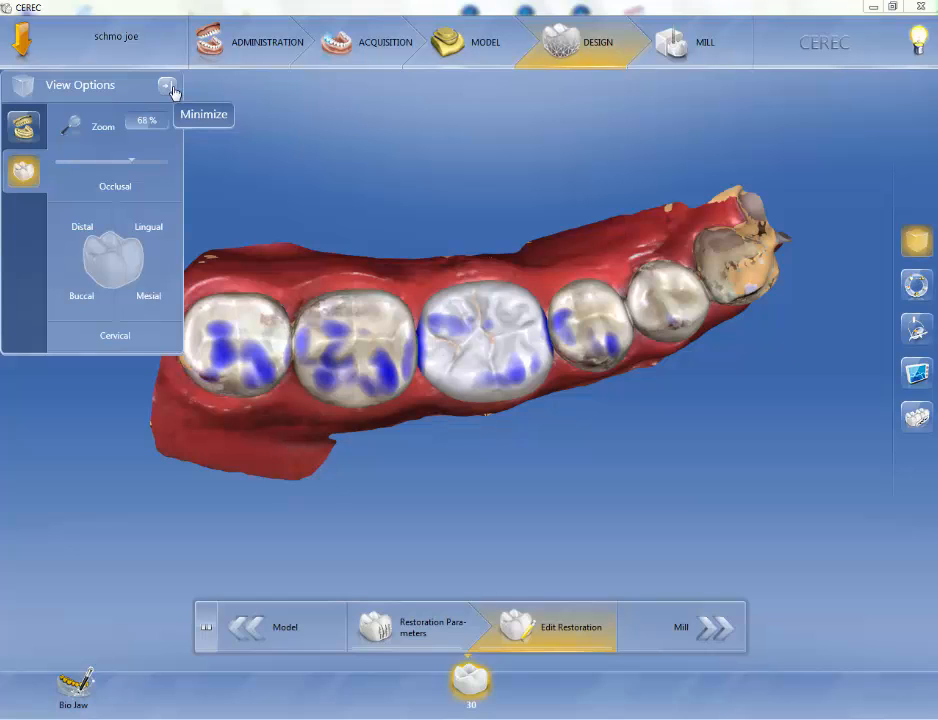
pyautogui.click(173, 91)
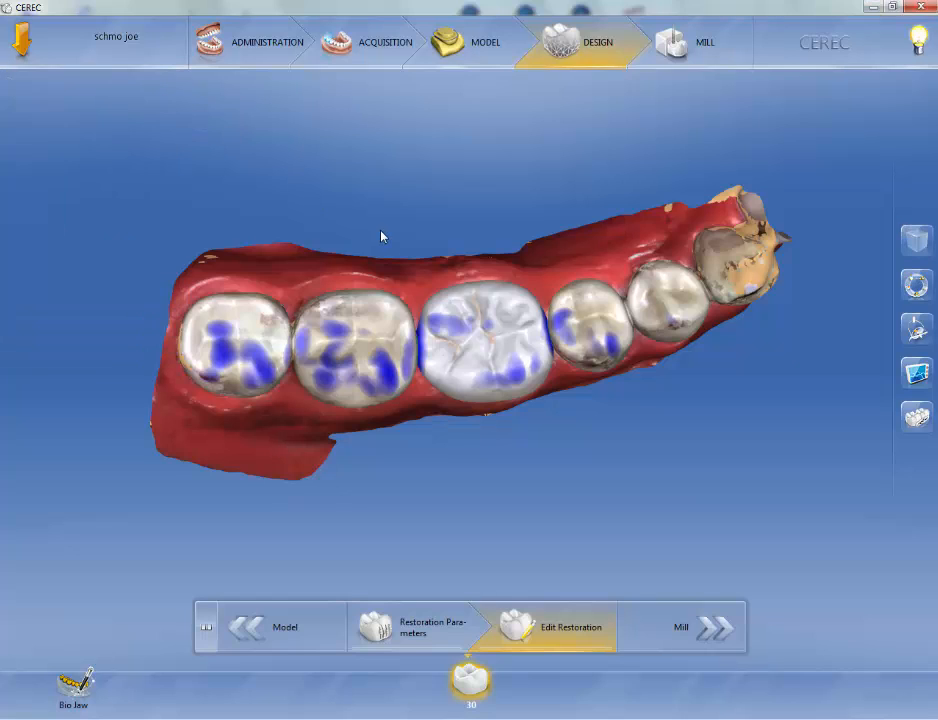
# Open the Tools panel to review its editing tools, then minimize it.
pyautogui.click(914, 287)
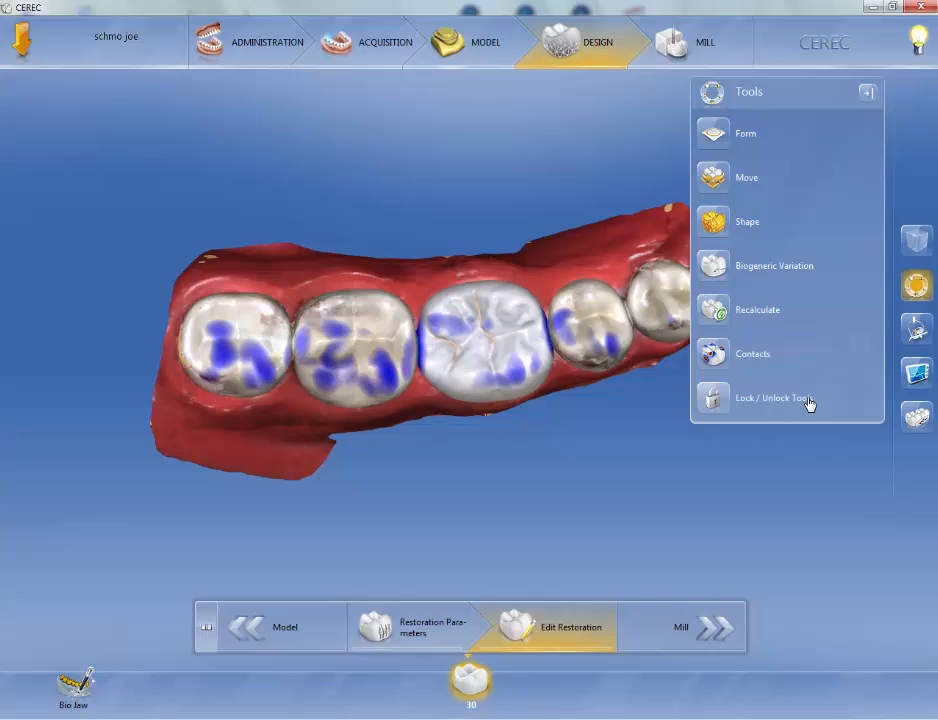
pyautogui.click(869, 96)
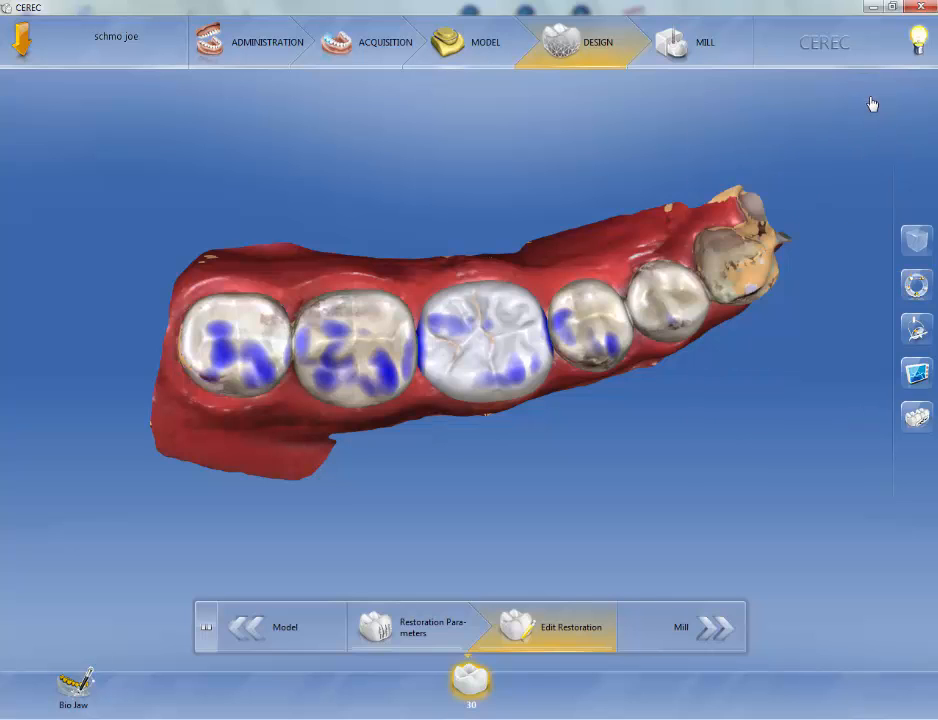
# Open the Display Objects panel and dock it at the upper-left corner of the view.
pyautogui.click(919, 332)
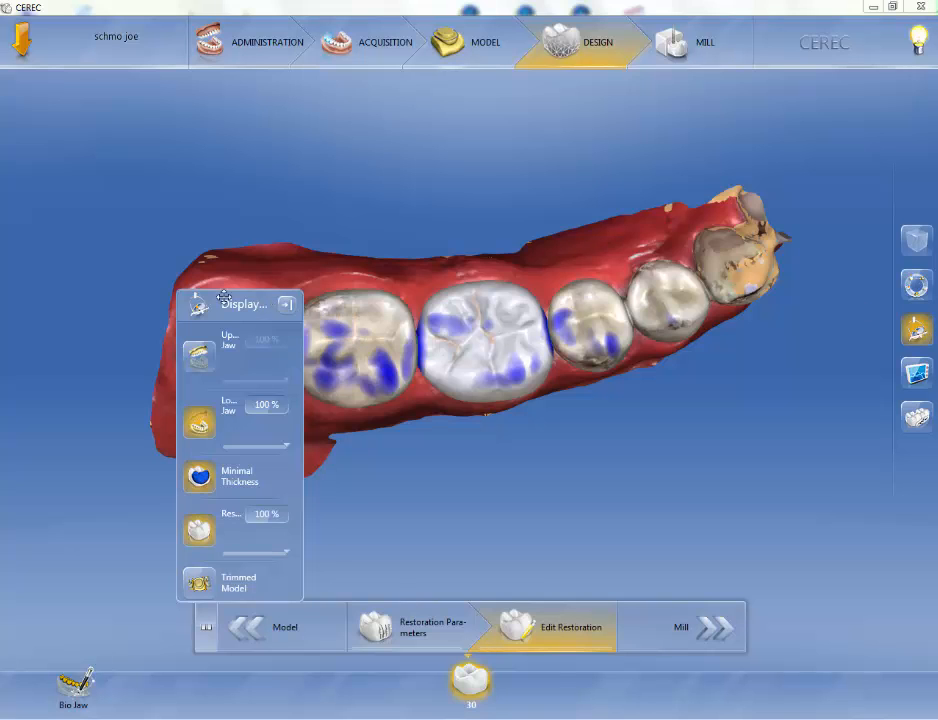
pyautogui.moveTo(266, 302); pyautogui.dragTo(102, 82)
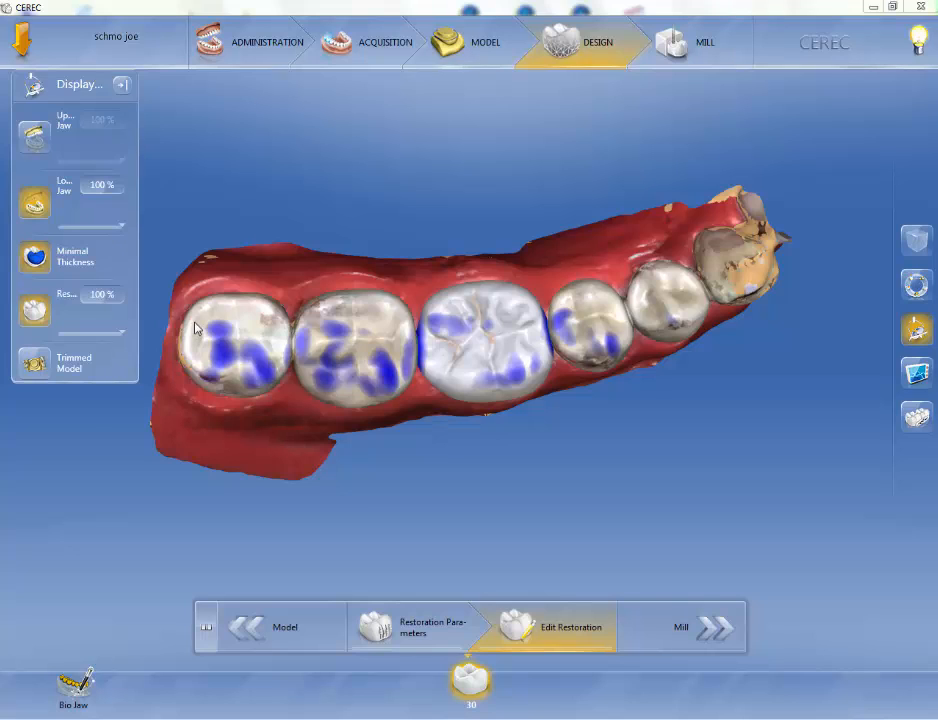
# Turn on display of the upper jaw while viewing the arch from the buccal side.
pyautogui.moveTo(498, 465); pyautogui.dragTo(488, 354, button='middle')
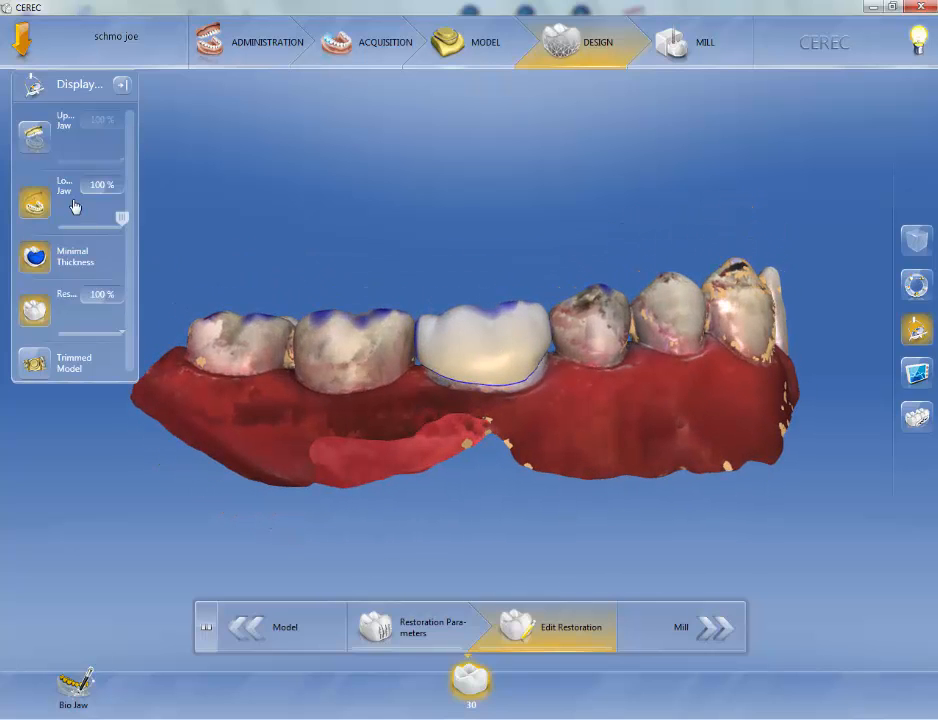
pyautogui.click(36, 139)
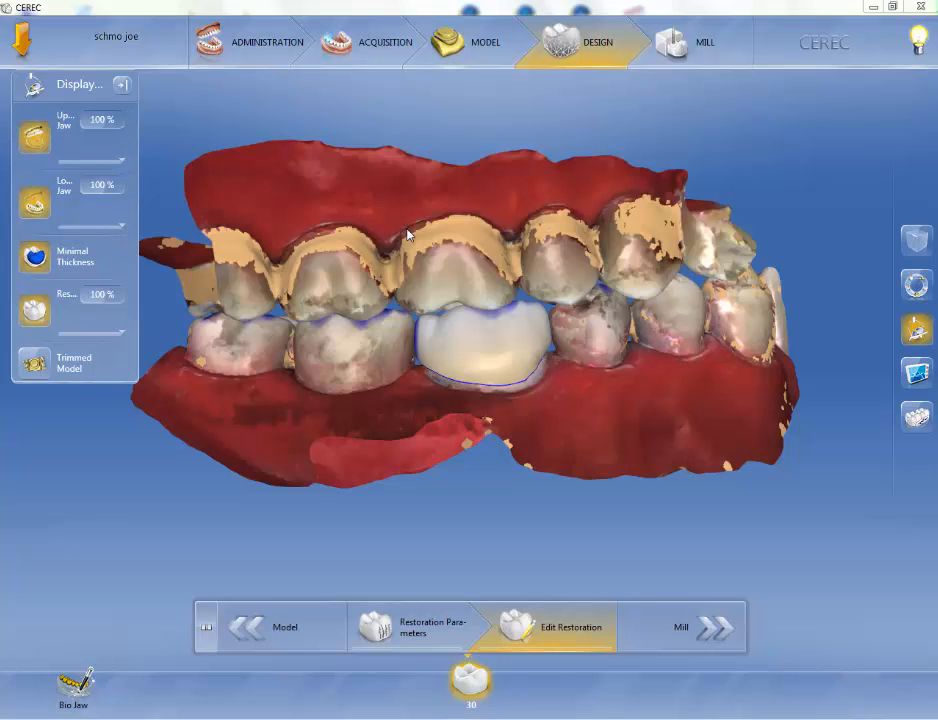
# Widen the Display Objects panel so its labels show in full.
pyautogui.moveTo(407, 235); pyautogui.dragTo(302, 177, button='middle')
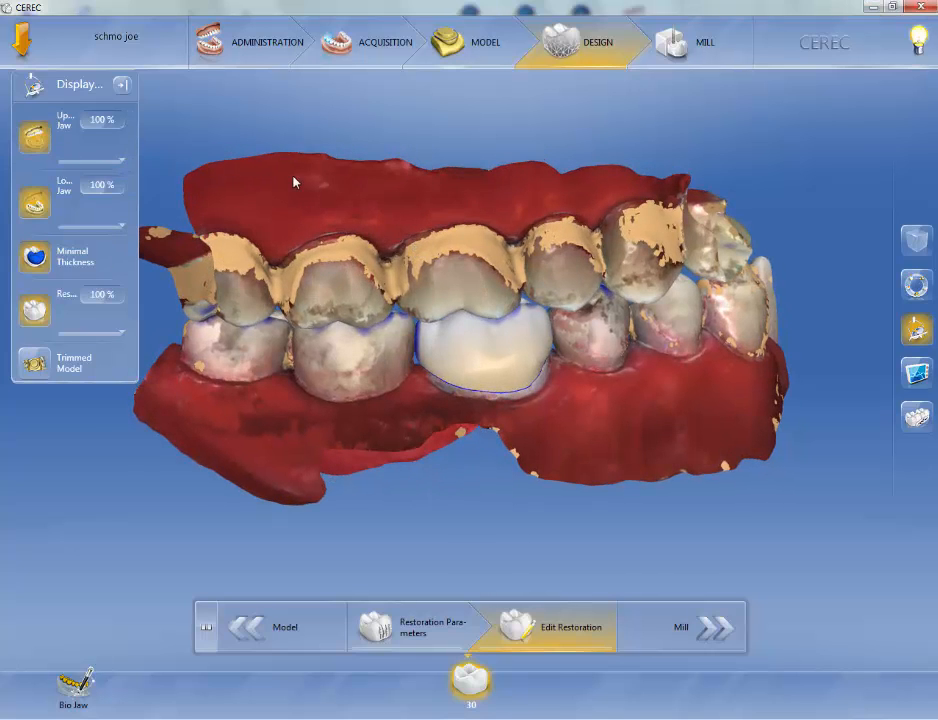
pyautogui.moveTo(121, 160); pyautogui.dragTo(147, 153)
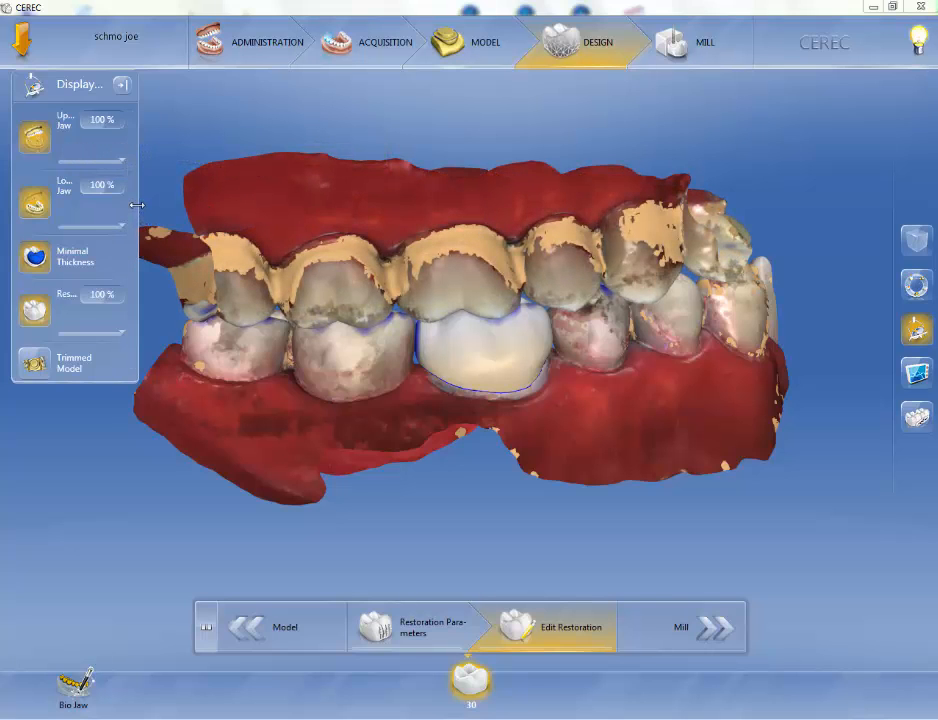
pyautogui.moveTo(151, 205)
pyautogui.mouseDown()
pyautogui.moveTo(163, 203)
pyautogui.moveTo(108, 205)
pyautogui.moveTo(243, 197)
pyautogui.moveTo(147, 205)
pyautogui.mouseUp()
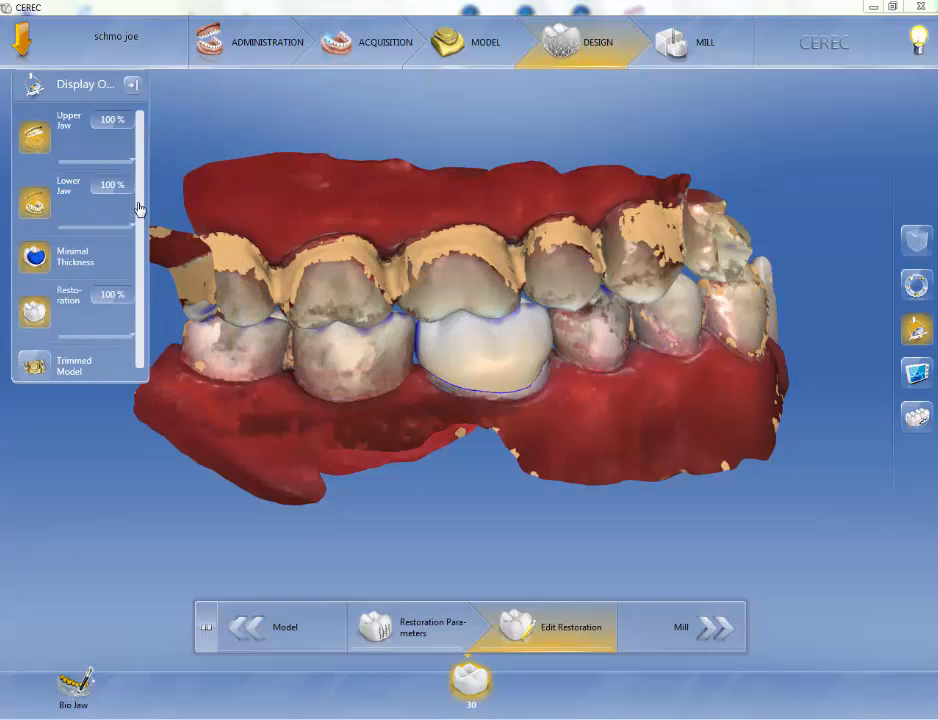
# Set the upper jaw's transparency to 45 %.
pyautogui.moveTo(131, 160); pyautogui.dragTo(80, 165)
pyautogui.moveTo(505, 377)
pyautogui.mouseDown(button='middle')
pyautogui.moveTo(505, 406)
pyautogui.moveTo(549, 412)
pyautogui.moveTo(570, 394)
pyautogui.moveTo(496, 379)
pyautogui.moveTo(497, 387)
pyautogui.mouseUp(button='middle')
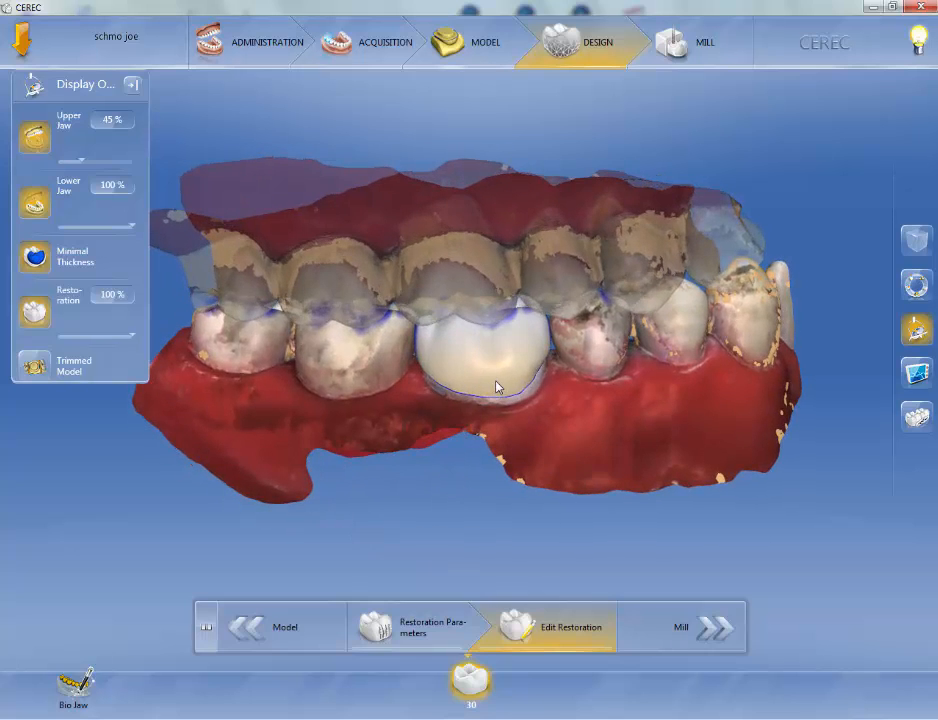
# Hide the upper jaw and view the lower arch from above.
pyautogui.click(44, 143)
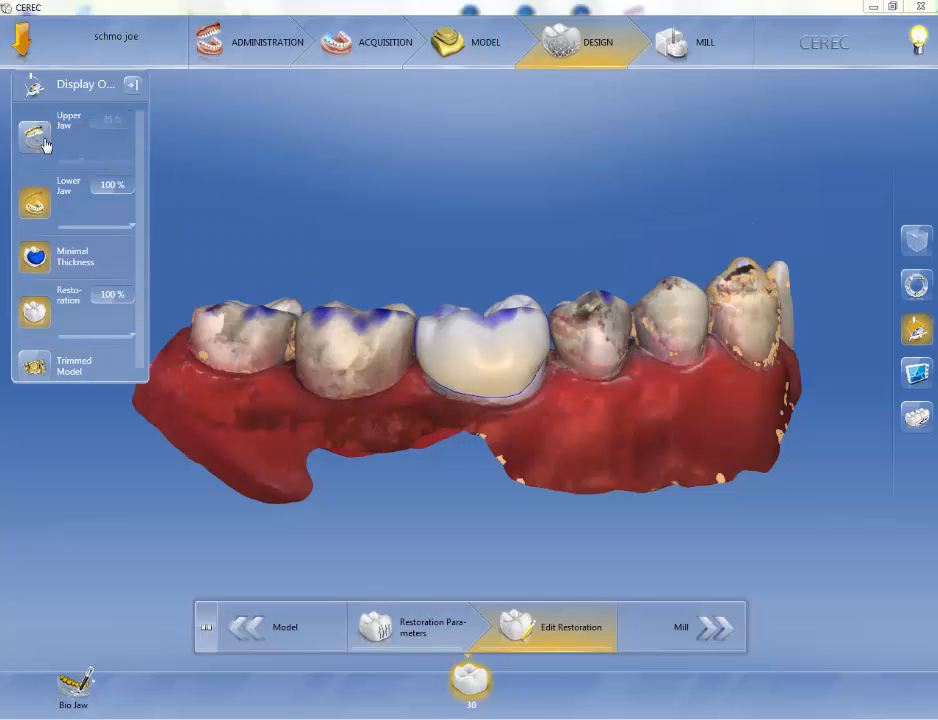
pyautogui.moveTo(436, 209); pyautogui.dragTo(453, 311, button='middle')
pyautogui.moveTo(340, 430); pyautogui.dragTo(320, 398, button='middle')
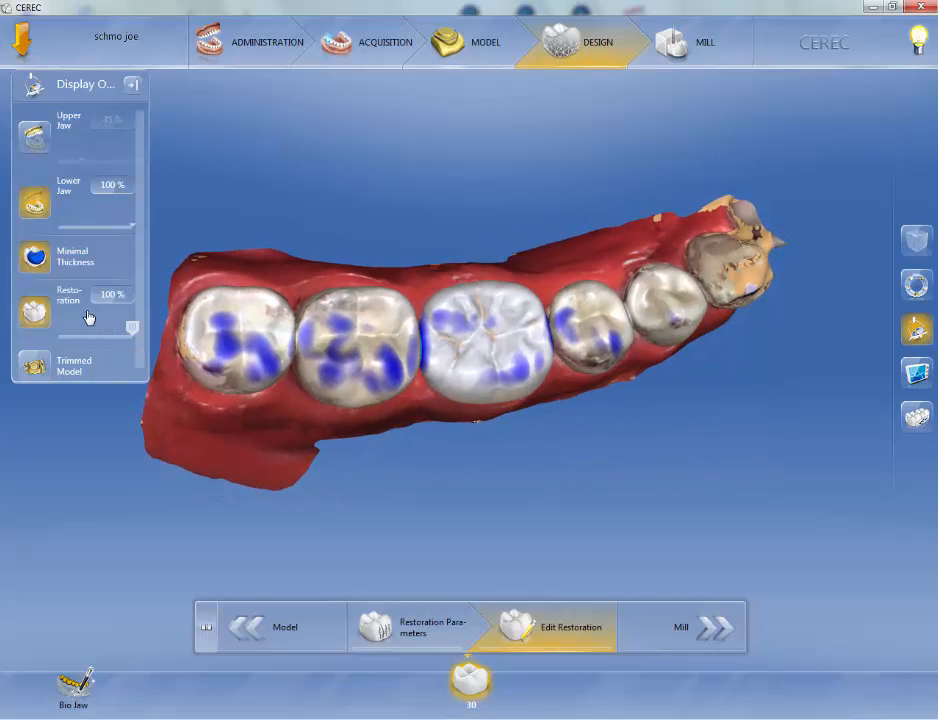
# Hide the lower jaw to inspect the restoration on its own, then show the lower jaw again.
pyautogui.click(40, 206)
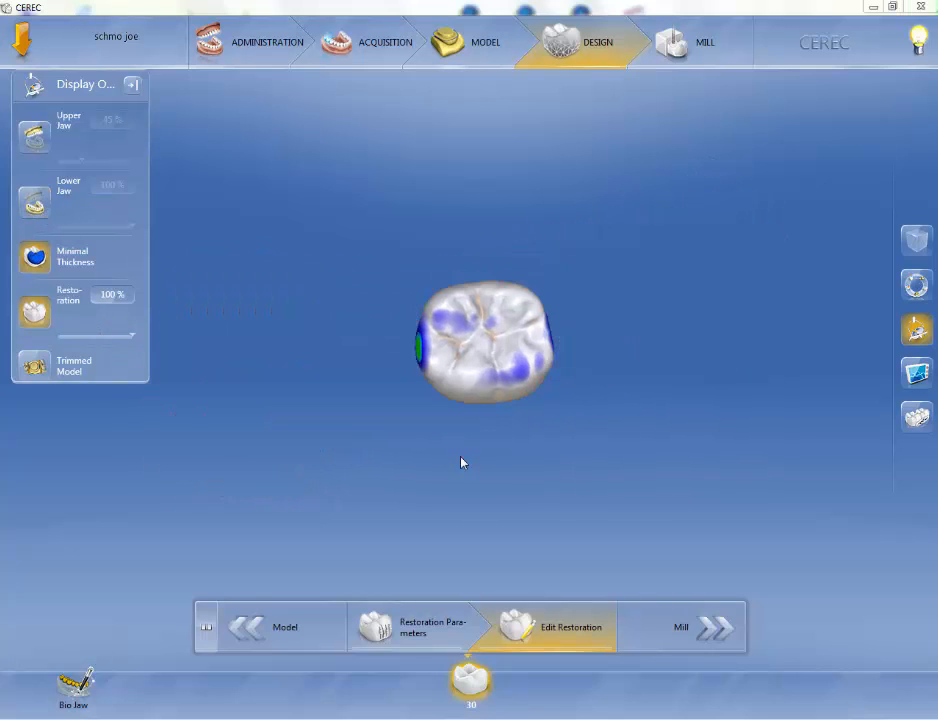
pyautogui.moveTo(499, 450); pyautogui.dragTo(542, 461, button='middle')
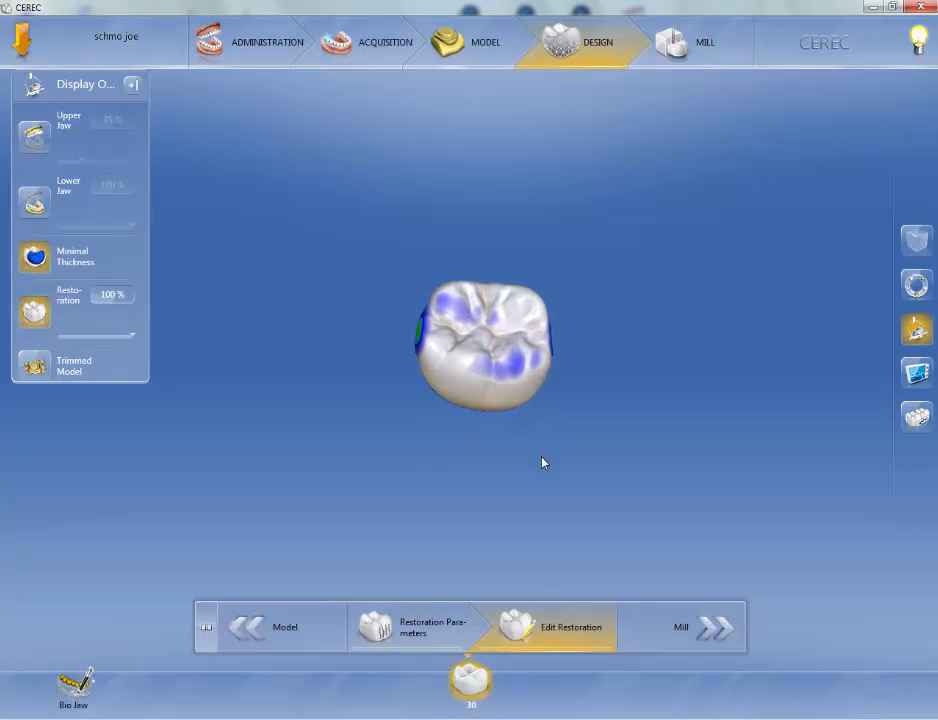
pyautogui.moveTo(487, 348); pyautogui.dragTo(465, 352, button='middle')
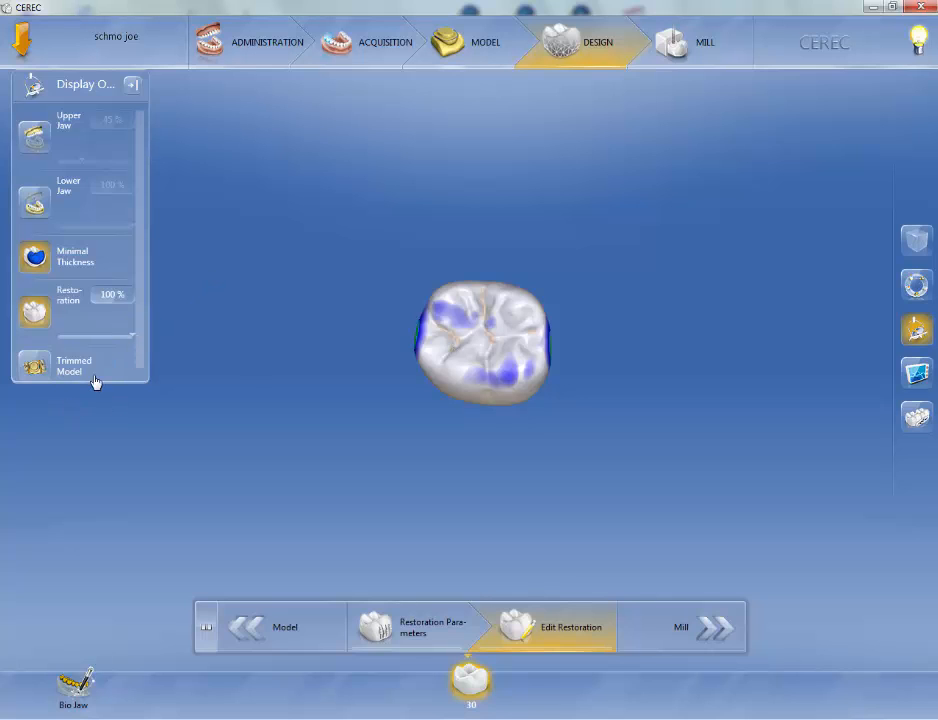
pyautogui.click(36, 204)
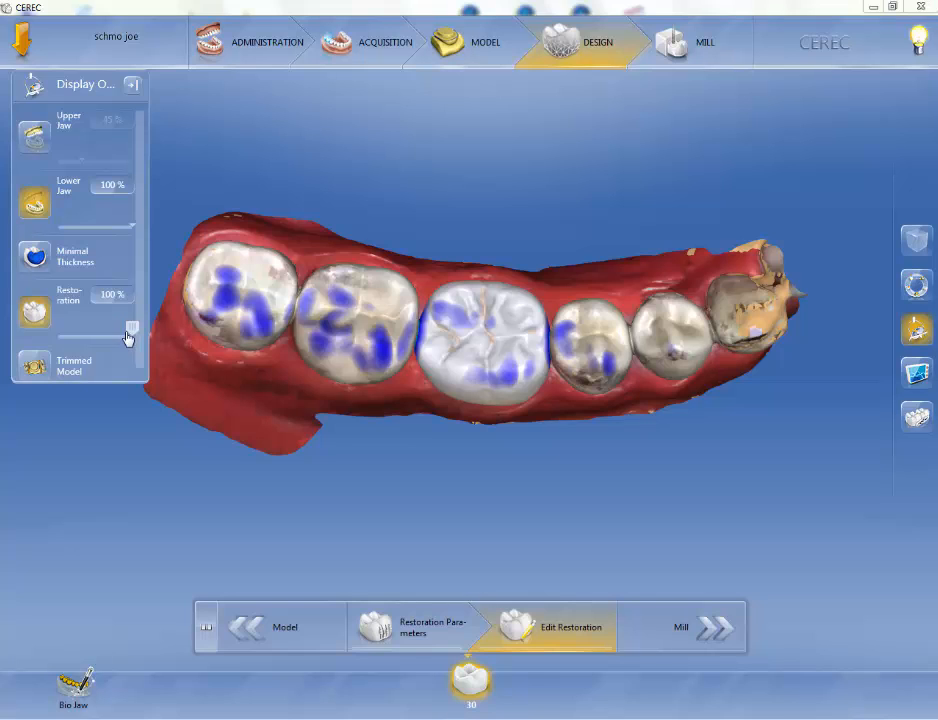
# Set the restoration's transparency to 35 % and view it from the buccal side.
pyautogui.moveTo(128, 338); pyautogui.dragTo(71, 344)
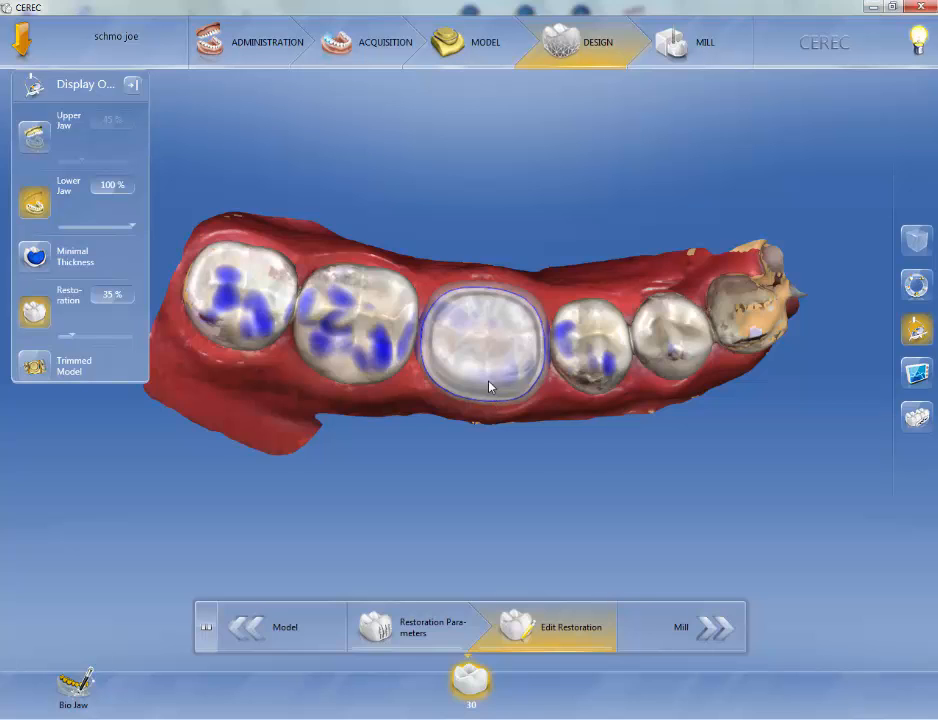
pyautogui.moveTo(490, 383); pyautogui.dragTo(507, 318, button='middle')
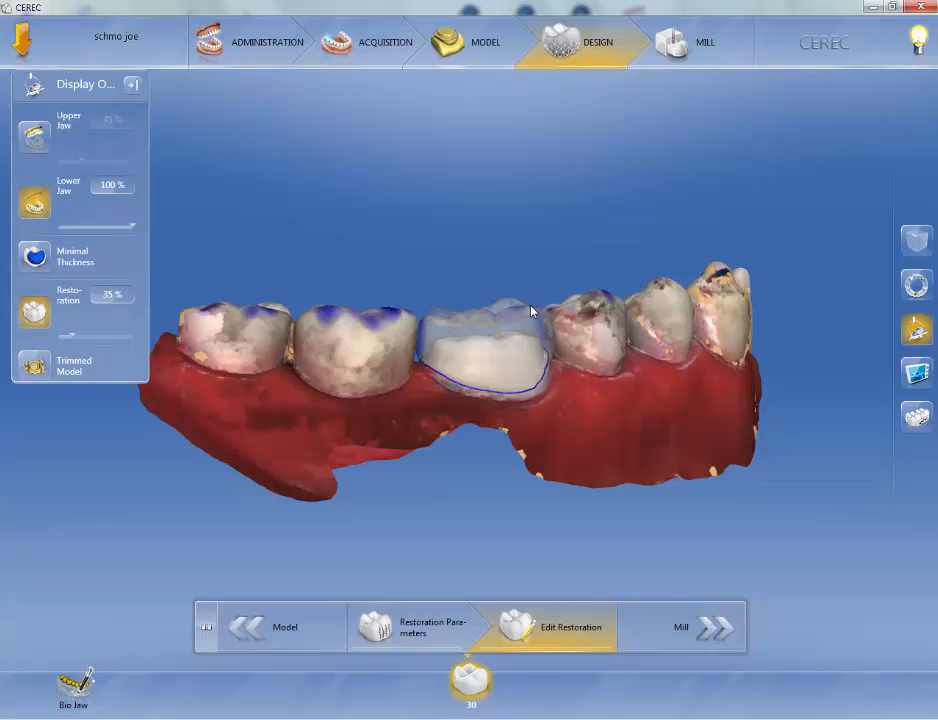
# Toggle the minimal thickness display for the restoration and return to the occlusal view.
pyautogui.click(35, 258)
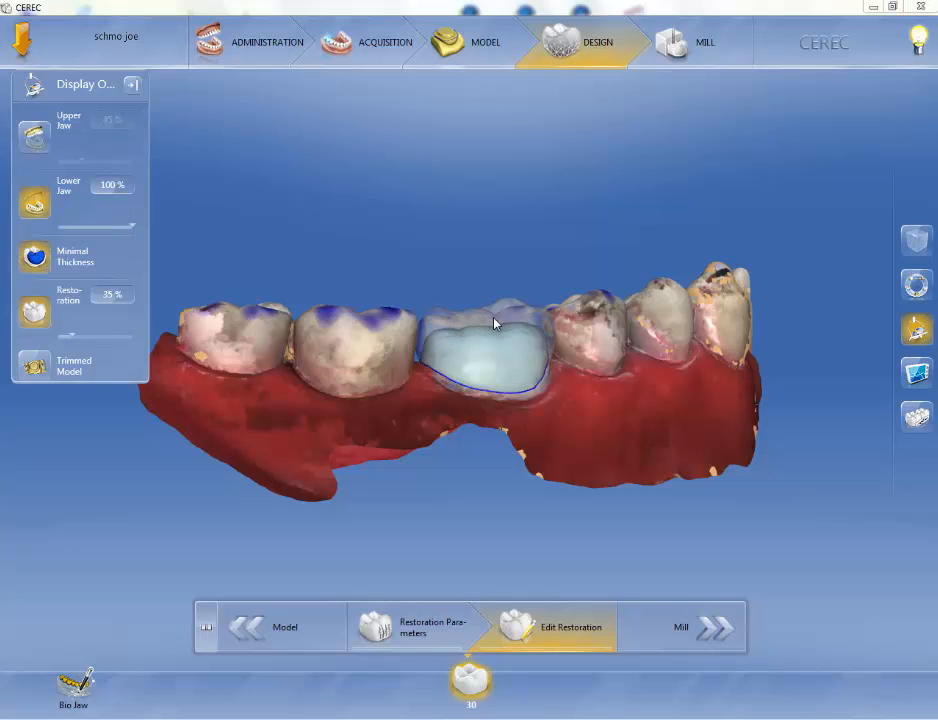
pyautogui.moveTo(516, 347); pyautogui.dragTo(355, 368, button='middle')
pyautogui.moveTo(232, 352); pyautogui.dragTo(210, 358, button='middle')
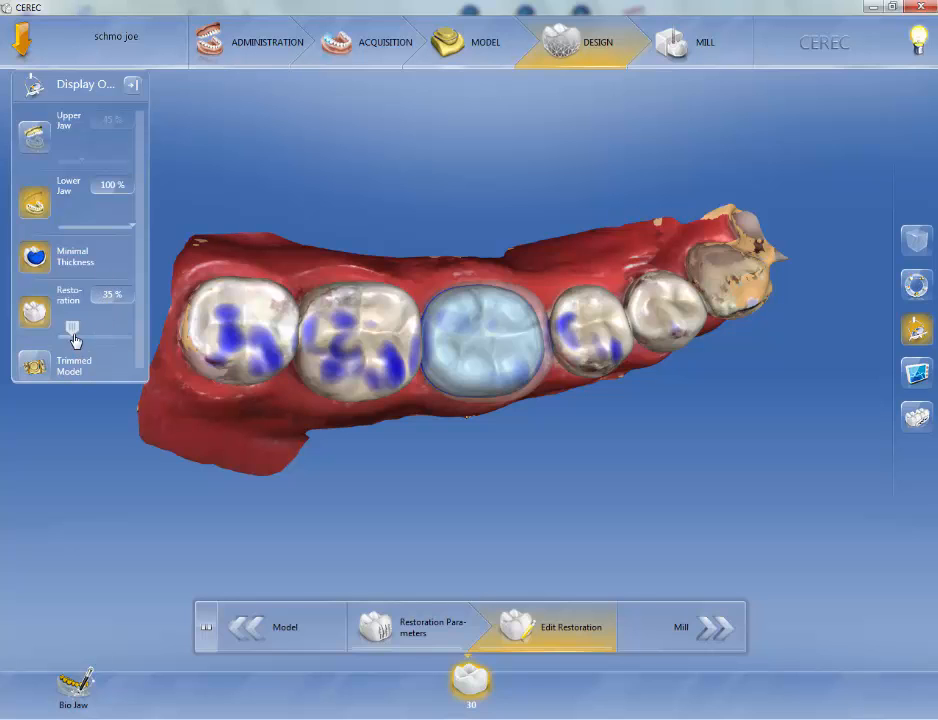
# Vary the restoration's transparency between 100 % and about 40 %, finishing at 100 %.
pyautogui.moveTo(73, 329); pyautogui.dragTo(145, 328)
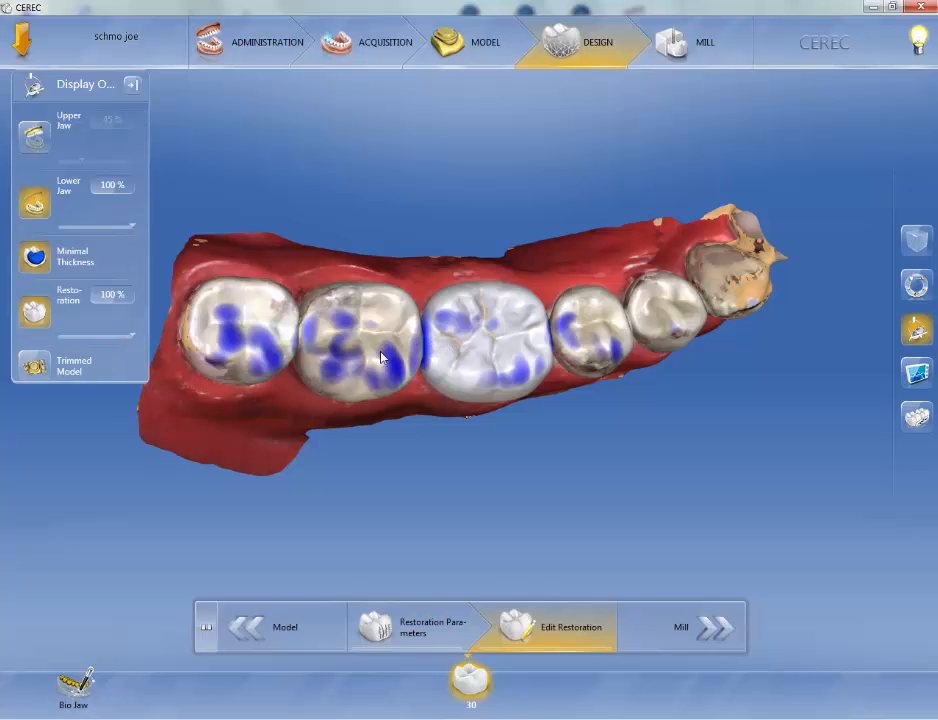
pyautogui.moveTo(132, 333); pyautogui.dragTo(75, 331)
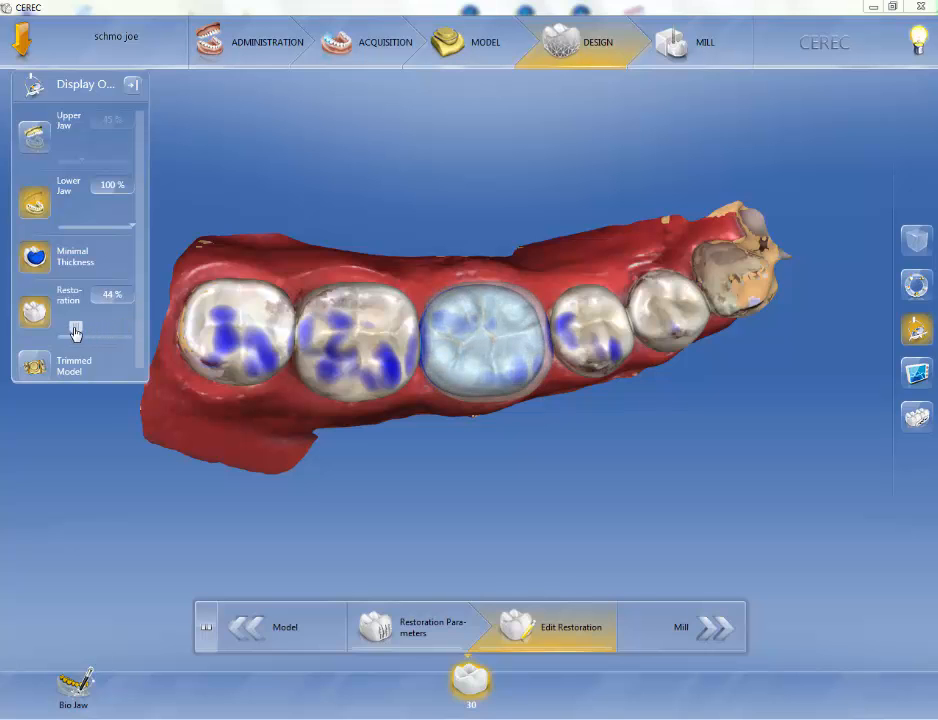
pyautogui.moveTo(515, 494); pyautogui.dragTo(490, 372, button='right')
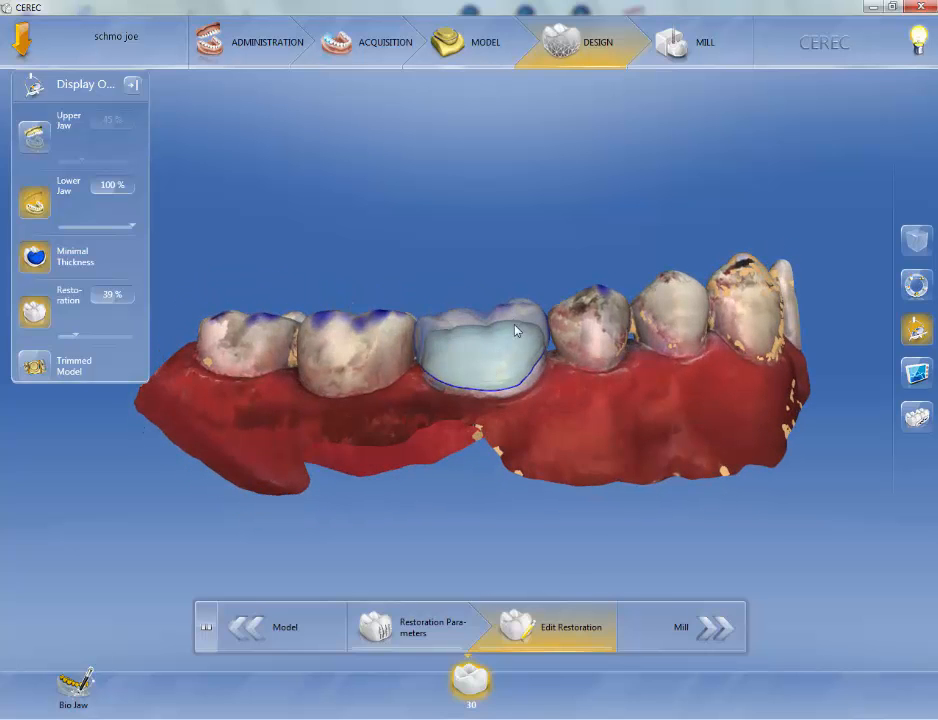
pyautogui.moveTo(492, 243); pyautogui.dragTo(517, 363, button='right')
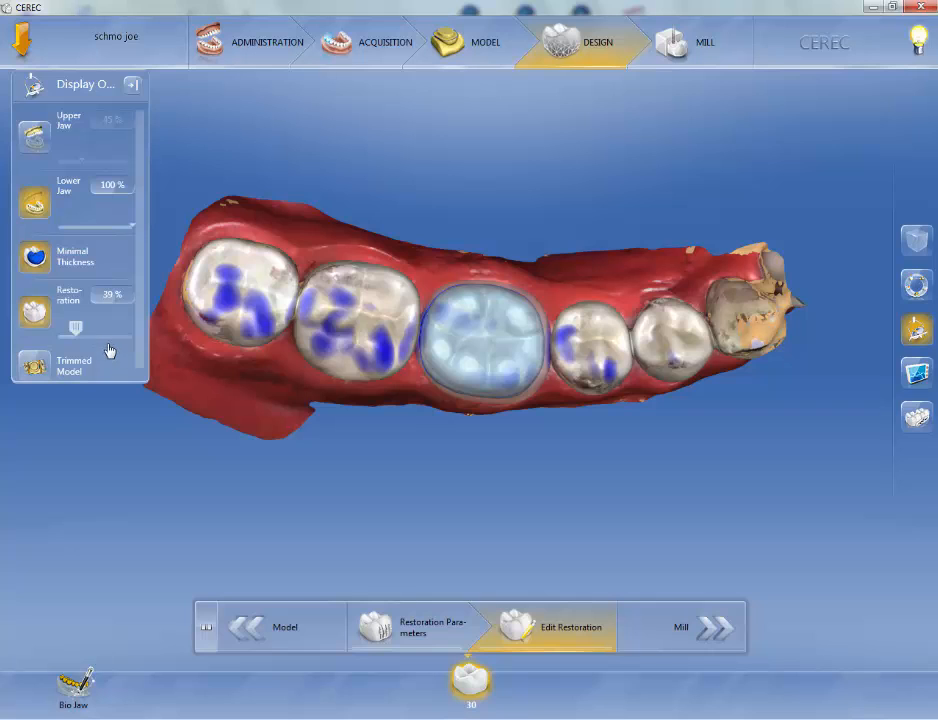
pyautogui.moveTo(74, 327); pyautogui.dragTo(140, 333)
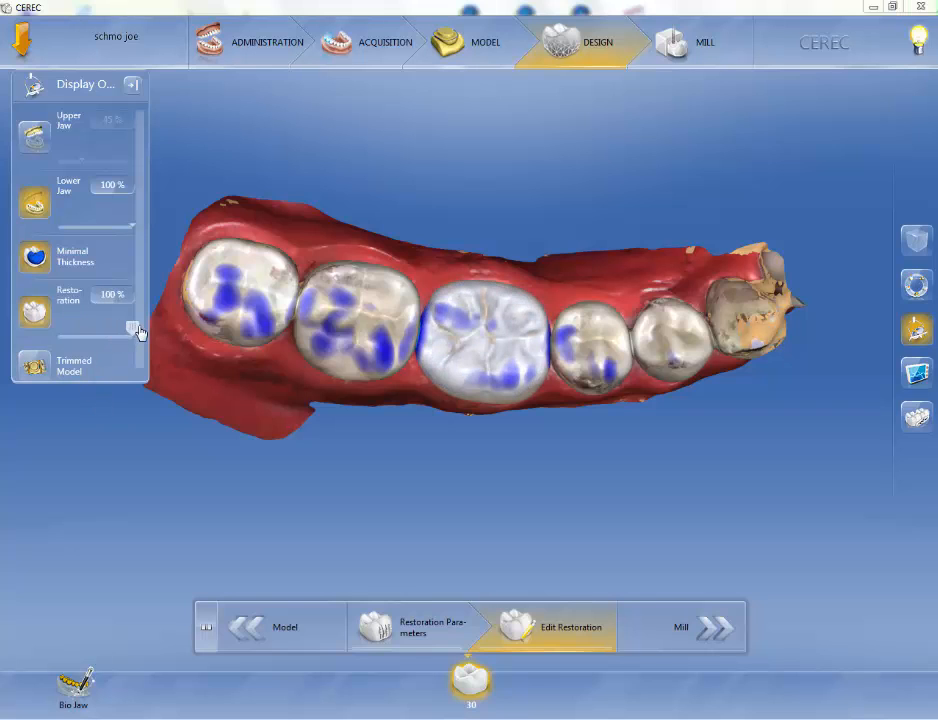
# Switch on the trimmed model so only the area around the restoration is shown.
pyautogui.click(38, 370)
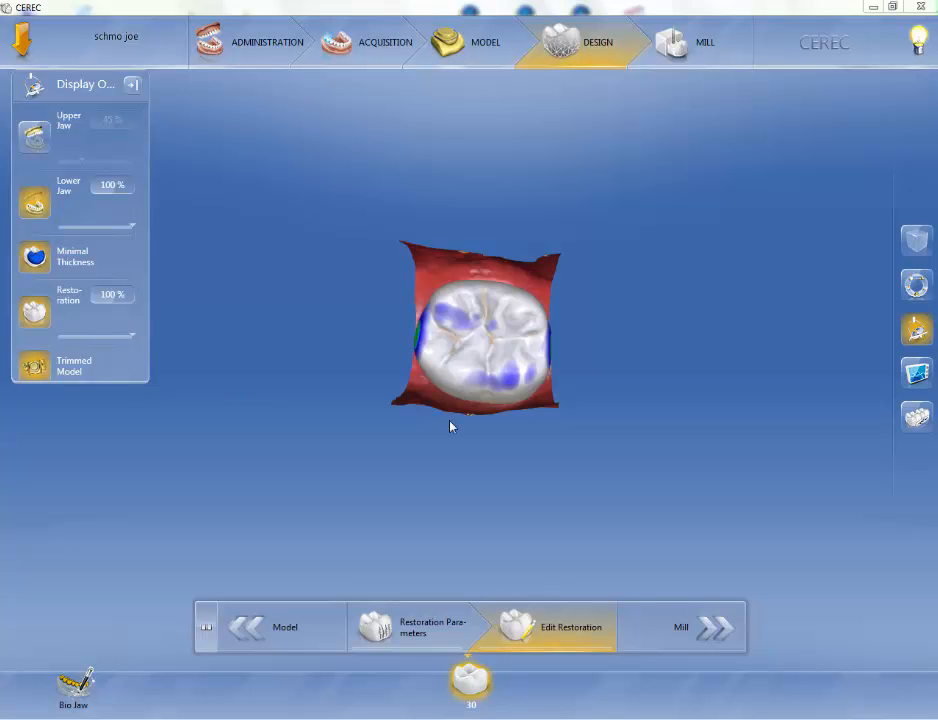
pyautogui.moveTo(425, 411); pyautogui.dragTo(452, 402)
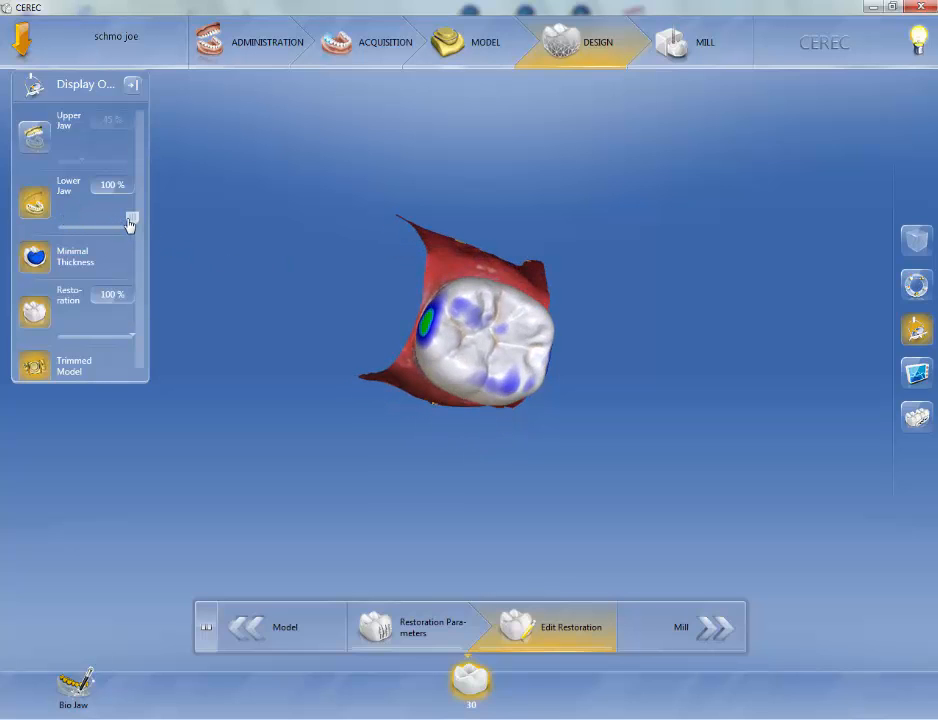
# Hide the lower jaw and show it again while orbiting around the trimmed restoration.
pyautogui.click(33, 205)
pyautogui.click(33, 205)
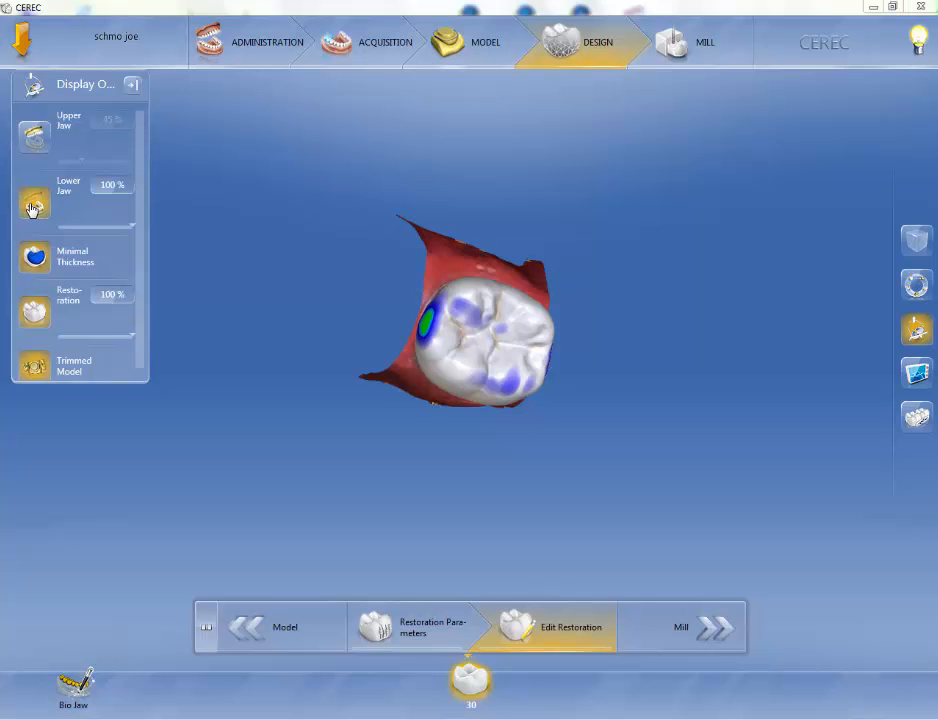
pyautogui.click(33, 205)
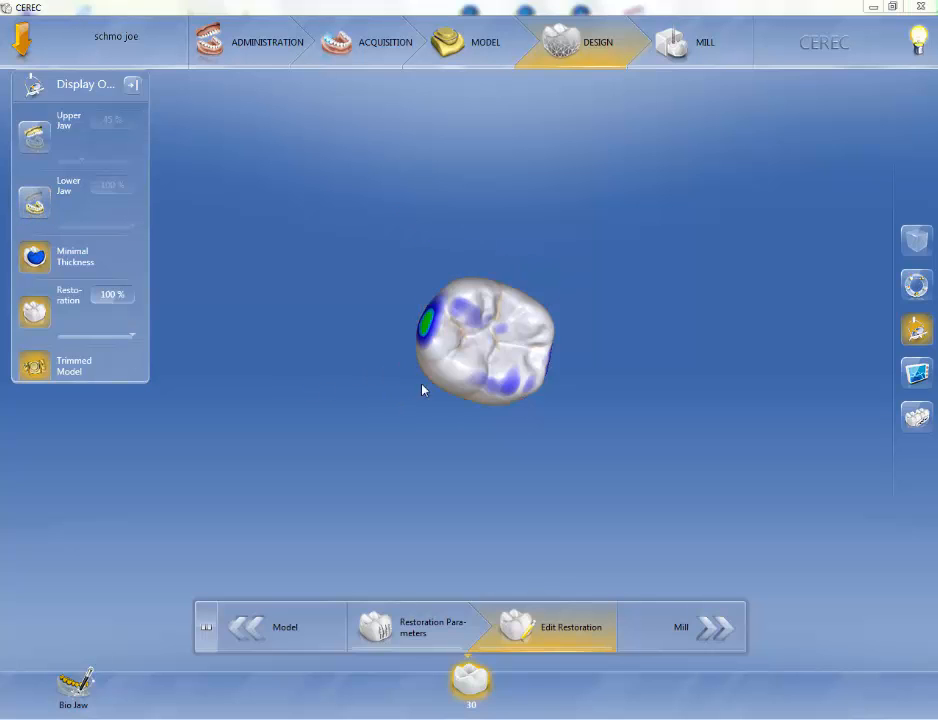
pyautogui.moveTo(458, 368)
pyautogui.mouseDown(button='middle')
pyautogui.moveTo(599, 379)
pyautogui.moveTo(613, 412)
pyautogui.moveTo(559, 354)
pyautogui.moveTo(465, 350)
pyautogui.mouseUp(button='middle')
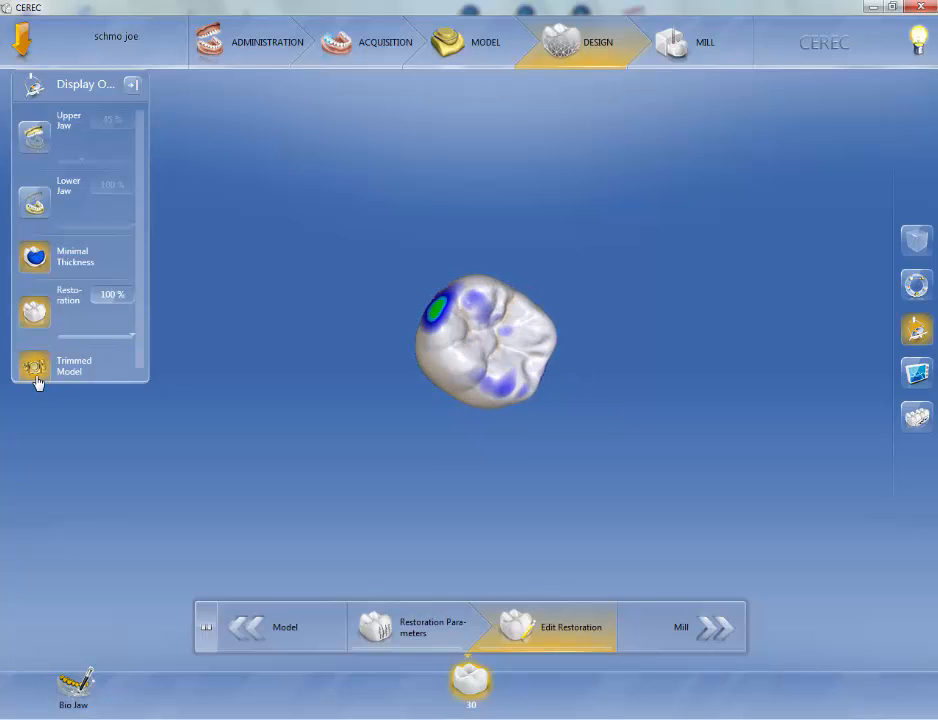
pyautogui.click(33, 203)
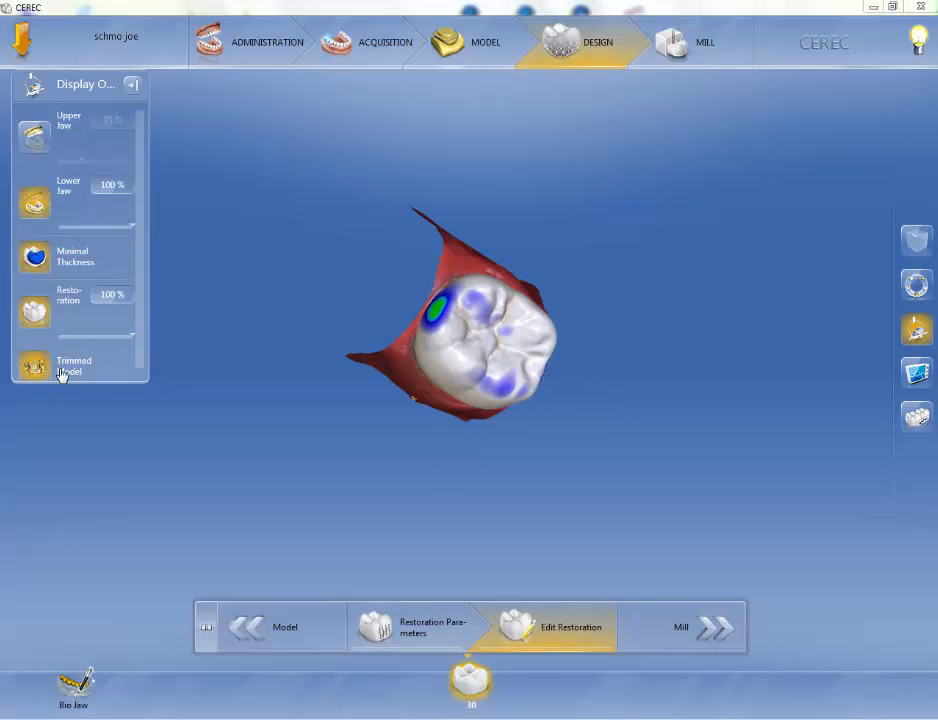
pyautogui.moveTo(472, 342); pyautogui.dragTo(555, 264, button='middle')
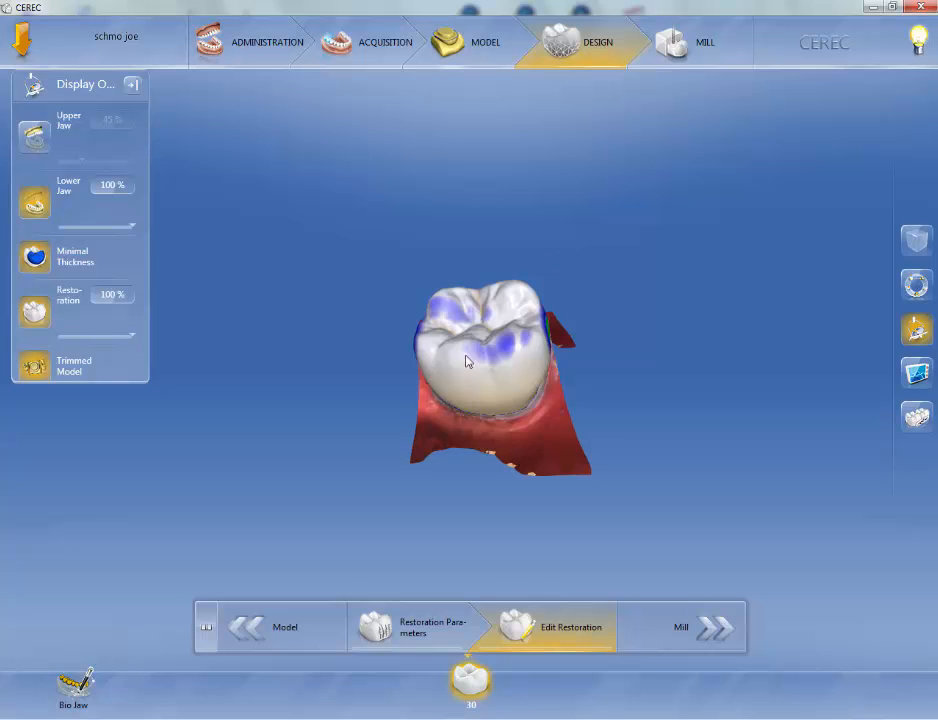
pyautogui.moveTo(469, 358); pyautogui.dragTo(529, 427, button='middle')
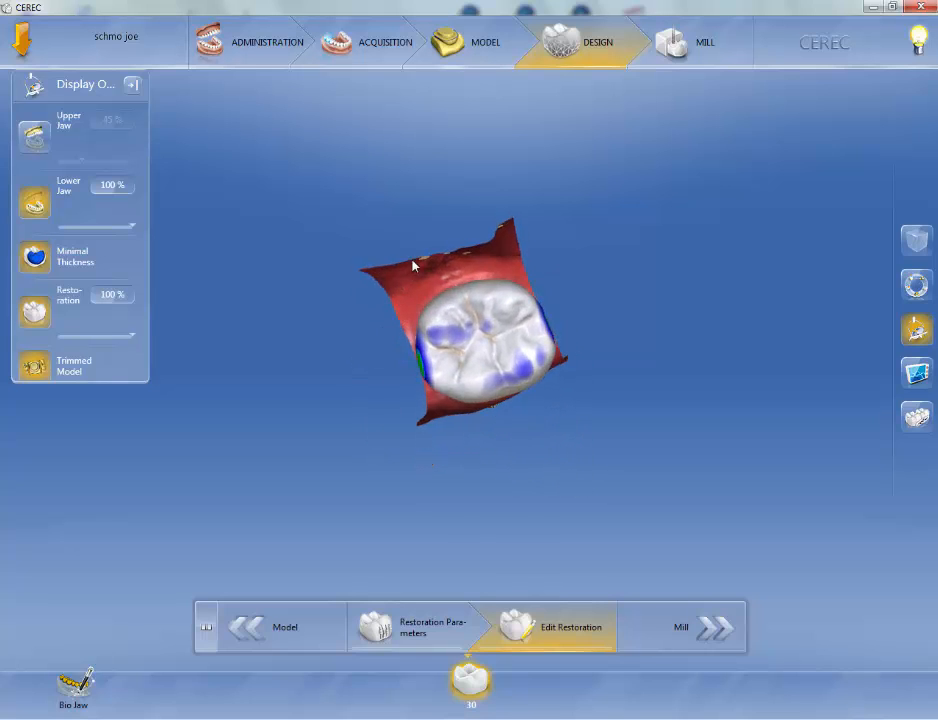
pyautogui.moveTo(417, 266); pyautogui.dragTo(476, 341, button='middle')
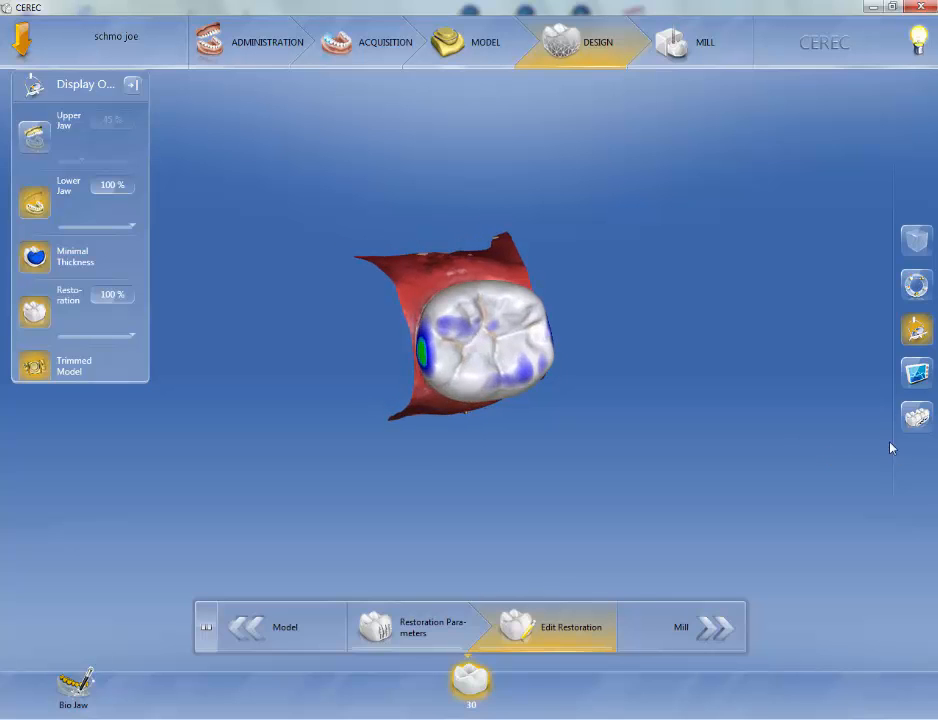
# Open the Analyzing Tools panel and dock it beside the Display Objects panel.
pyautogui.click(917, 375)
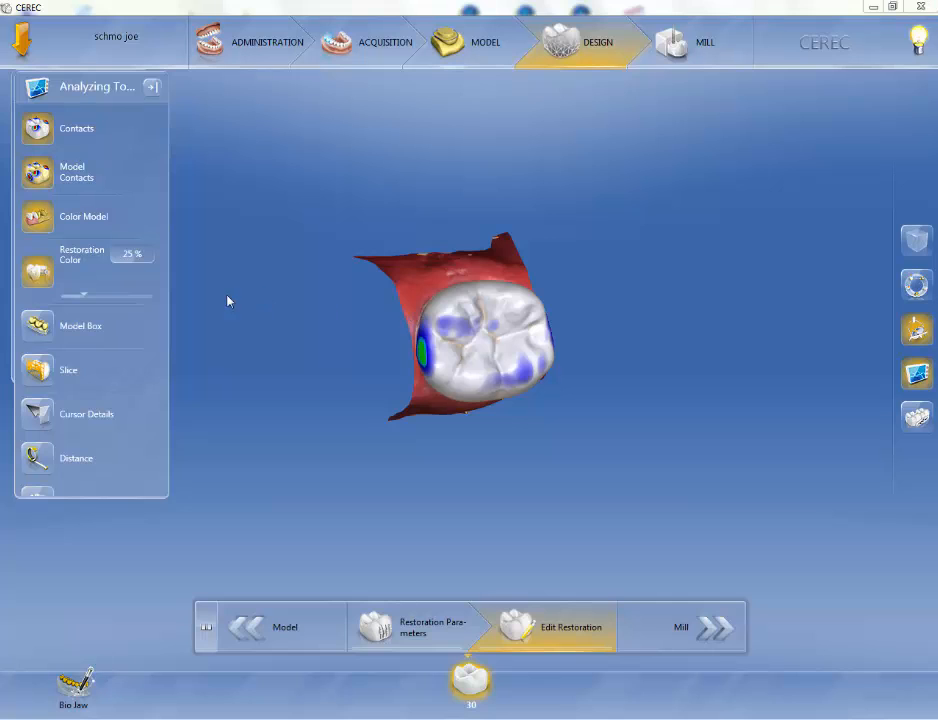
pyautogui.moveTo(99, 91); pyautogui.dragTo(237, 88)
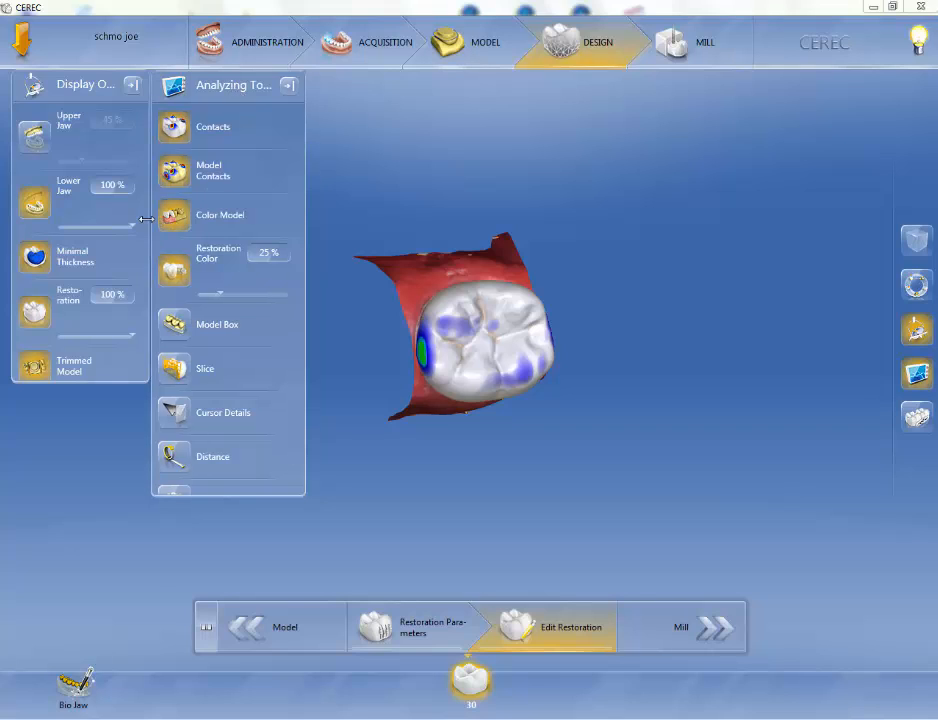
# Narrow the Display Objects and Analyzing Tools panels so they sit compactly side by side.
pyautogui.moveTo(146, 219); pyautogui.dragTo(139, 218)
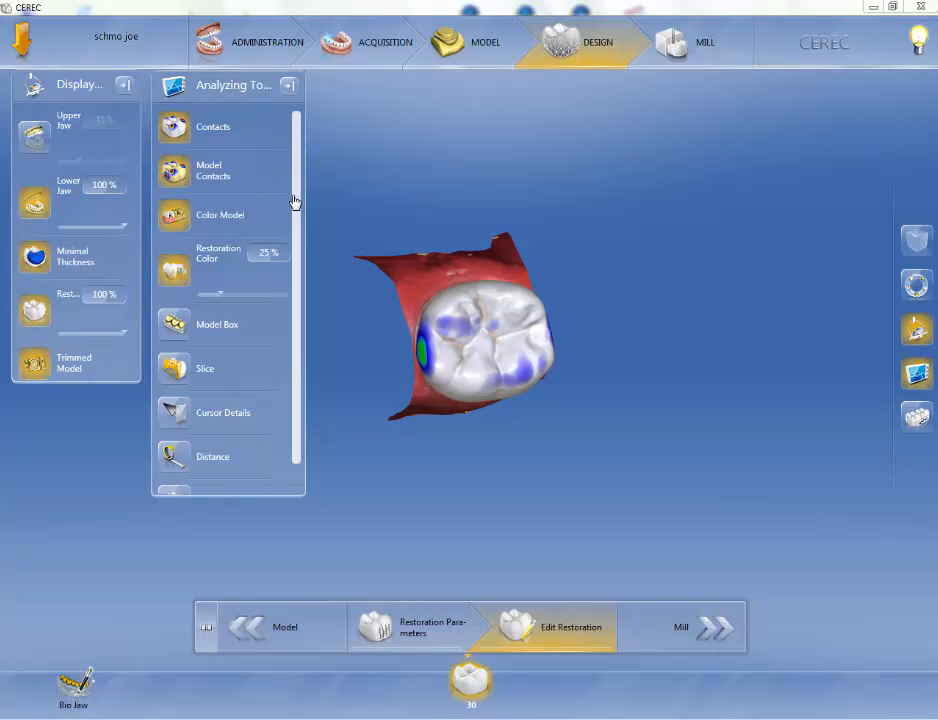
pyautogui.moveTo(304, 201); pyautogui.dragTo(272, 201)
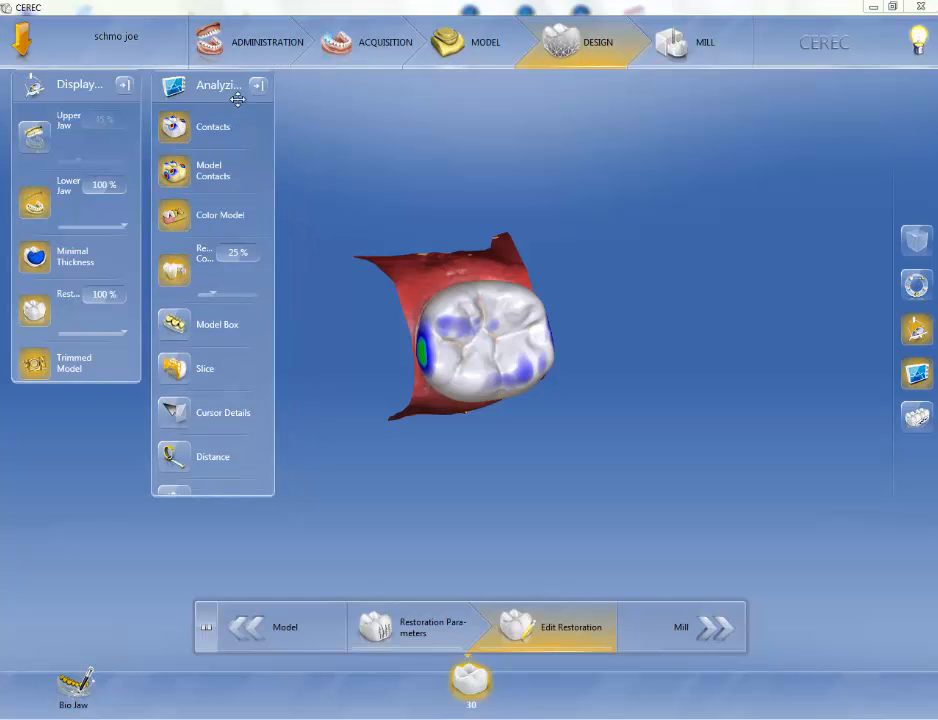
pyautogui.moveTo(237, 94); pyautogui.dragTo(226, 100)
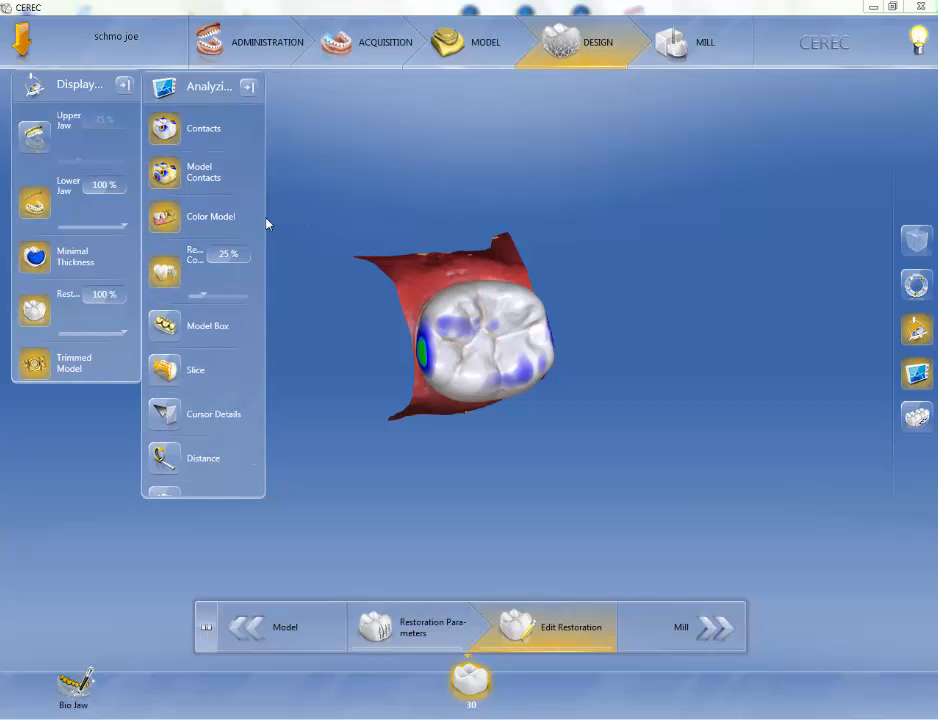
pyautogui.moveTo(264, 215); pyautogui.dragTo(274, 214)
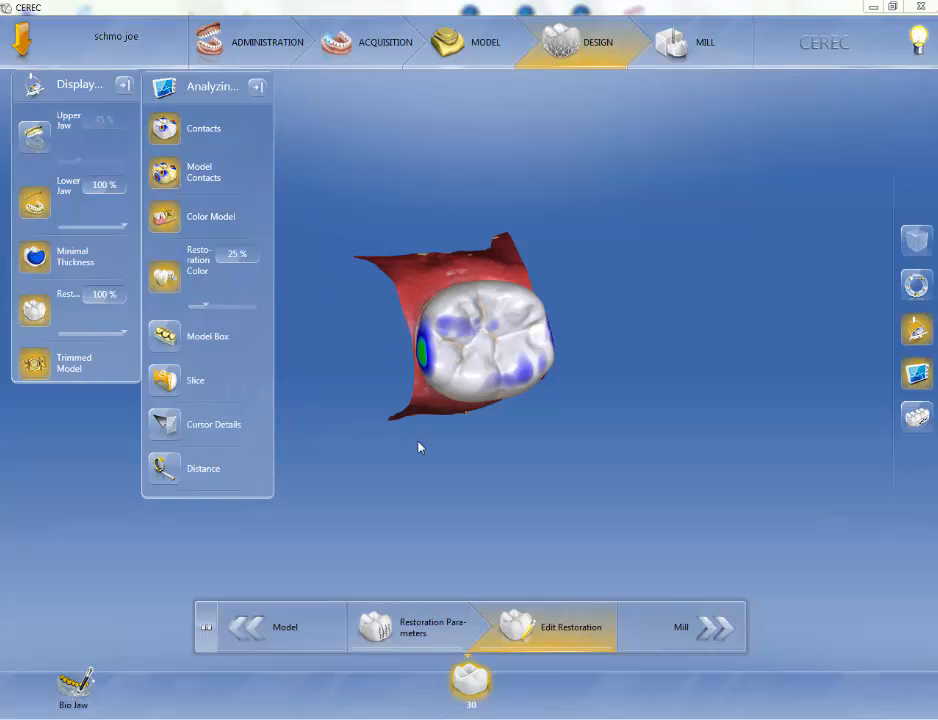
# Switch off the trimmed model to show the full lower arch again.
pyautogui.click(65, 195)
pyautogui.click(65, 195)
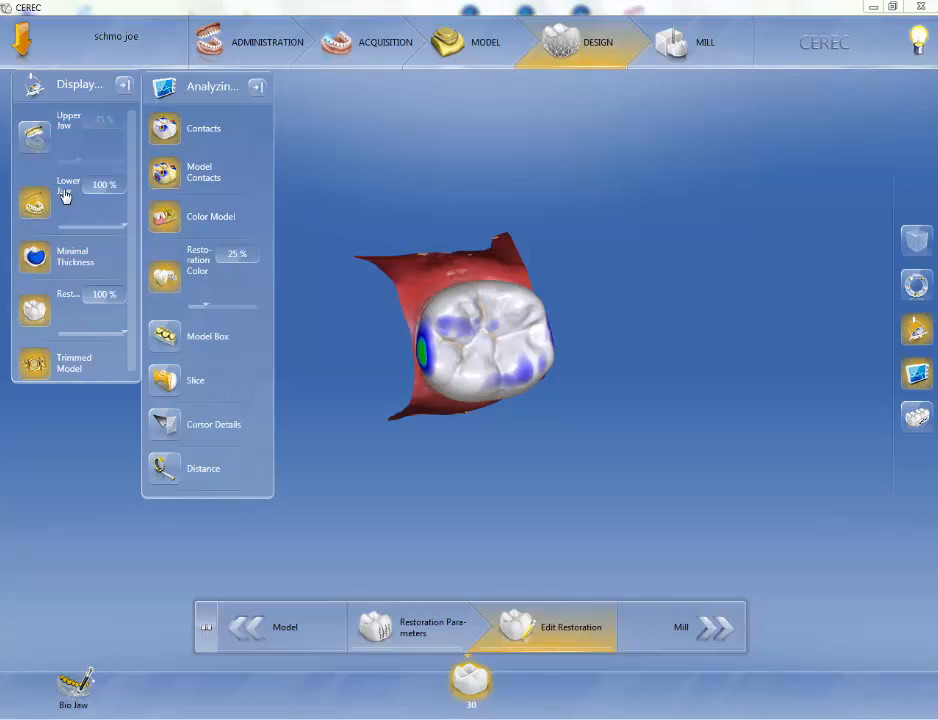
pyautogui.click(37, 370)
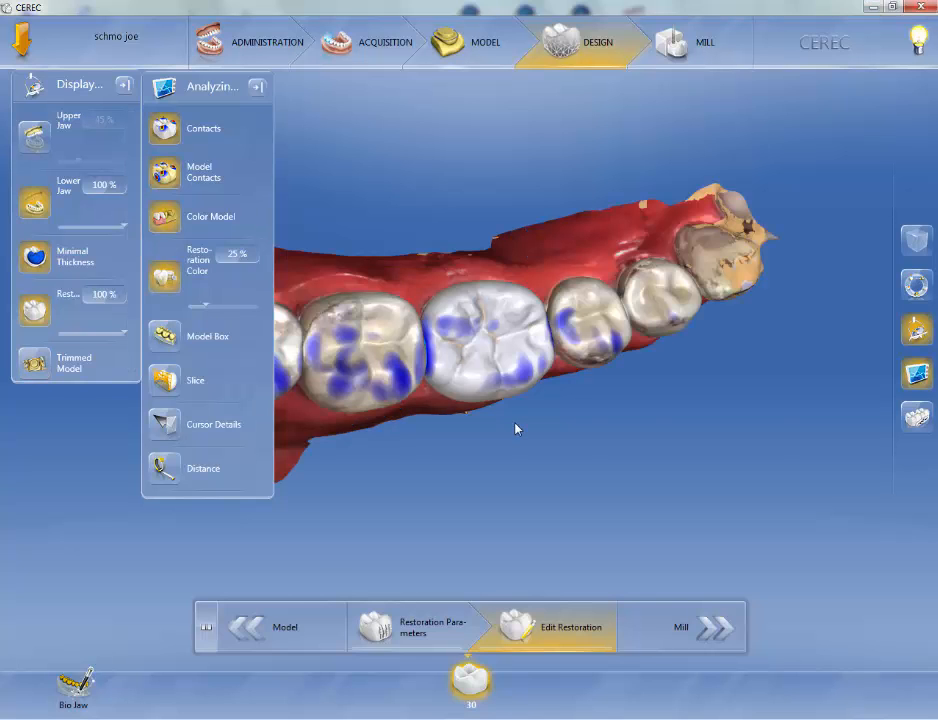
pyautogui.moveTo(487, 421); pyautogui.dragTo(494, 410)
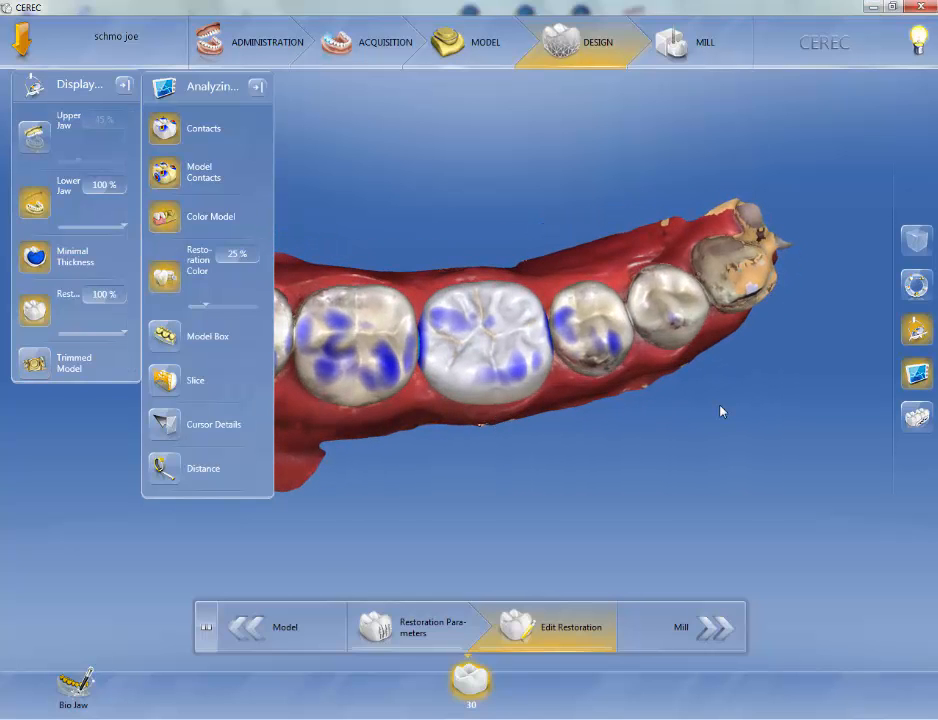
pyautogui.moveTo(721, 405); pyautogui.dragTo(714, 428)
pyautogui.moveTo(526, 415); pyautogui.dragTo(520, 425)
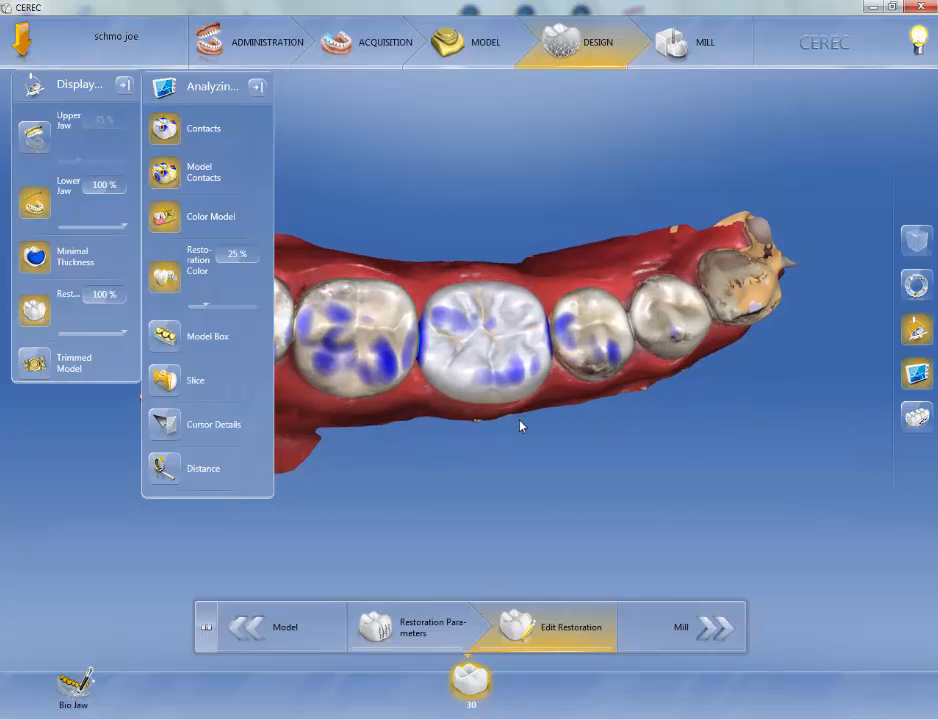
# Turn off the contacts display on the restoration.
pyautogui.click(202, 132)
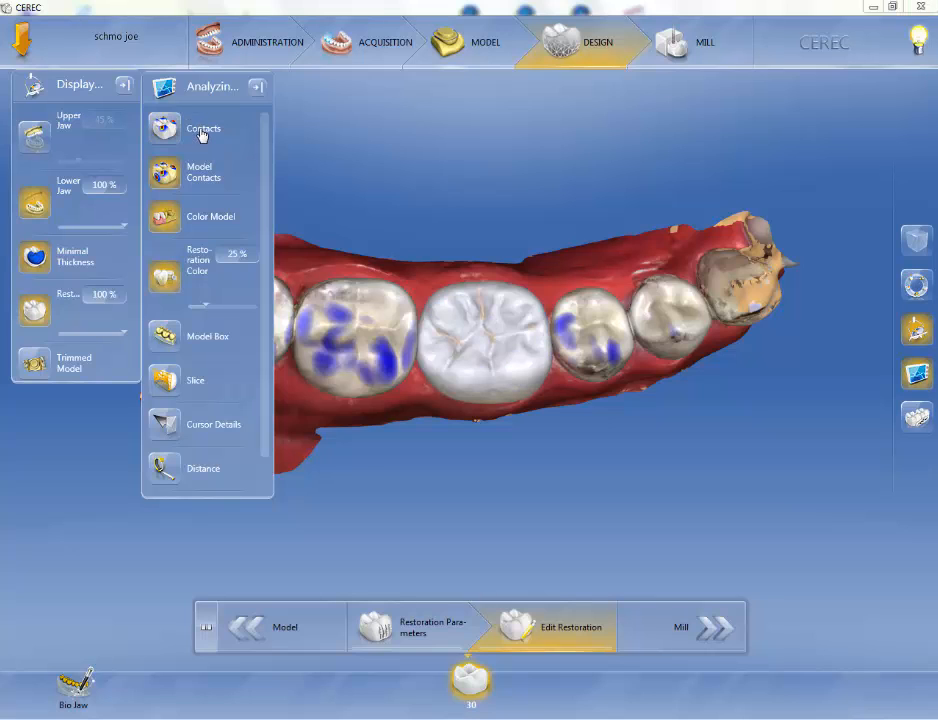
# Toggle the contacts display on the restoration on and off.
pyautogui.click(202, 132)
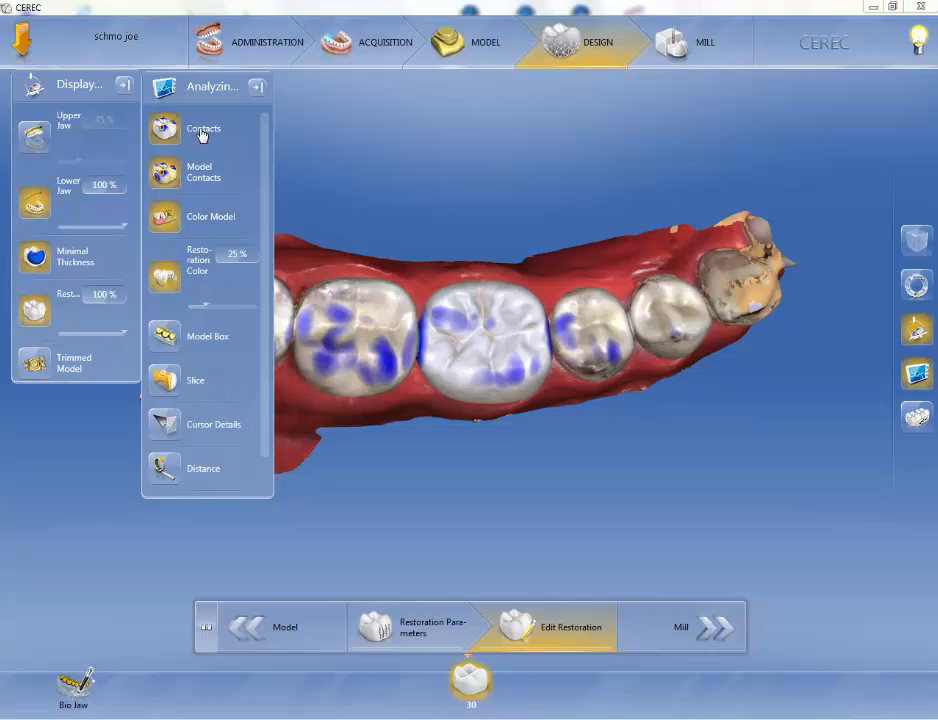
pyautogui.click(202, 134)
pyautogui.click(202, 134)
pyautogui.click(202, 134)
pyautogui.click(202, 134)
pyautogui.click(202, 133)
pyautogui.click(204, 131)
# Toggle the model contacts display on and off and switch the restoration contacts off.
pyautogui.click(209, 175)
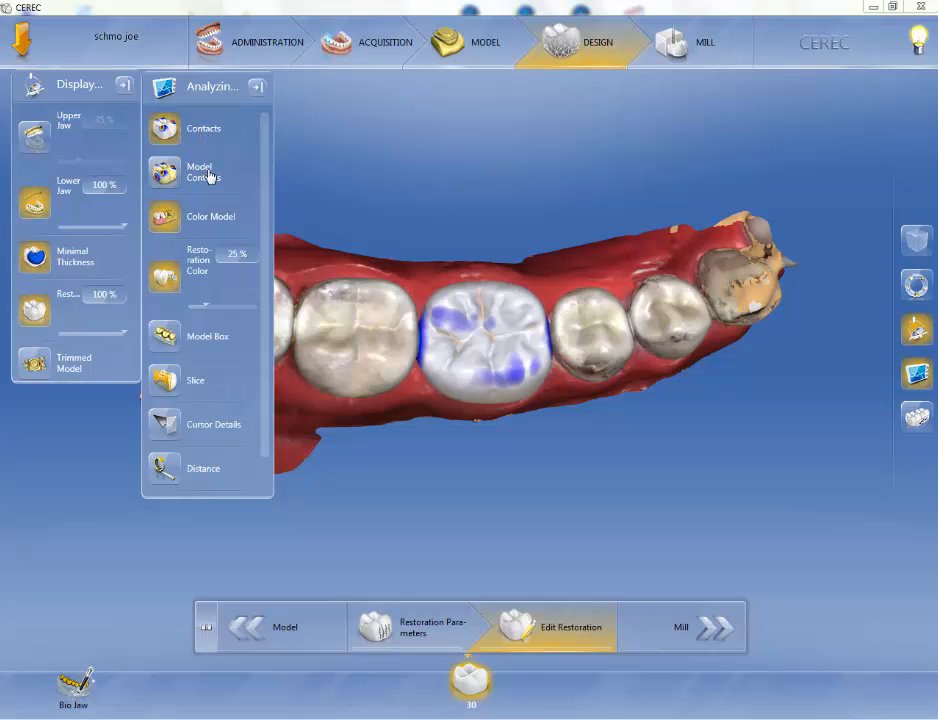
pyautogui.click(209, 176)
pyautogui.click(209, 176)
pyautogui.click(206, 133)
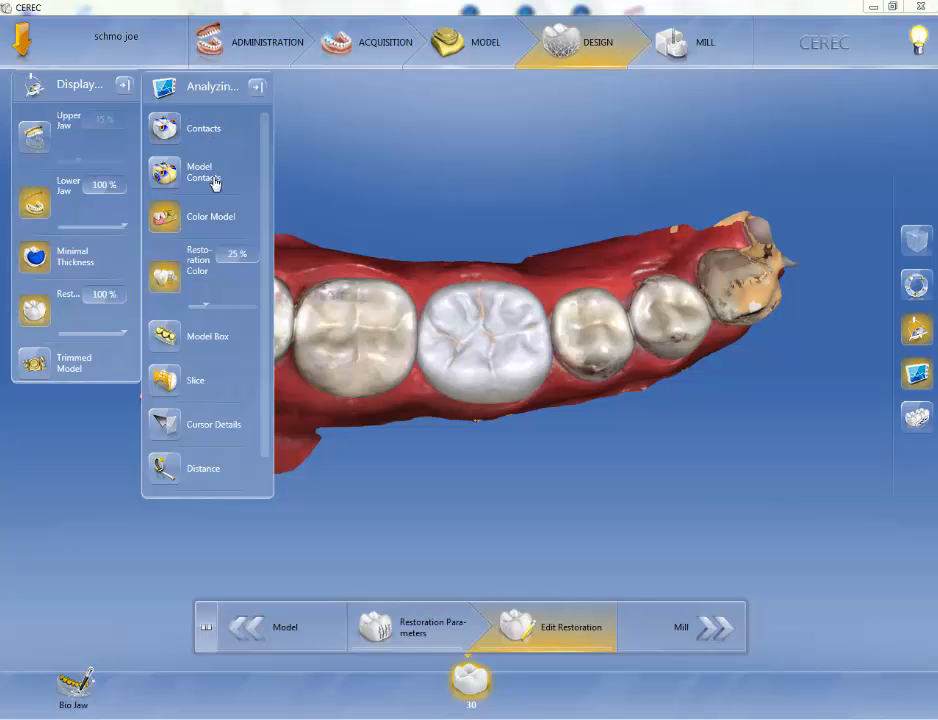
pyautogui.click(214, 179)
pyautogui.click(214, 179)
pyautogui.click(214, 179)
pyautogui.click(214, 179)
# Switch the color model display off and back on.
pyautogui.click(209, 221)
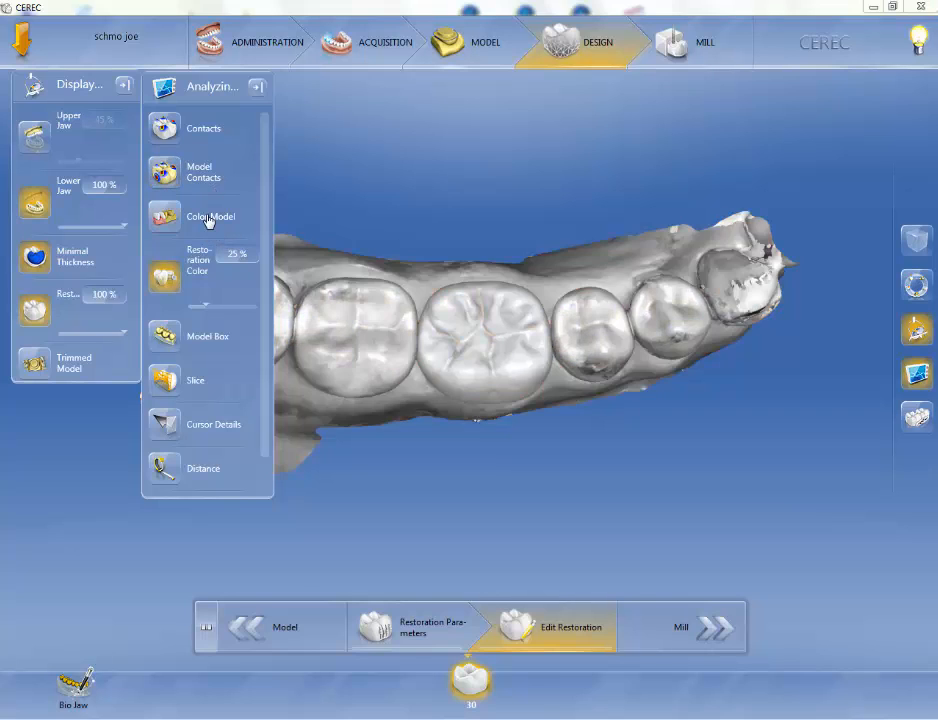
pyautogui.click(209, 221)
pyautogui.click(209, 221)
pyautogui.click(209, 221)
pyautogui.click(209, 221)
pyautogui.click(209, 221)
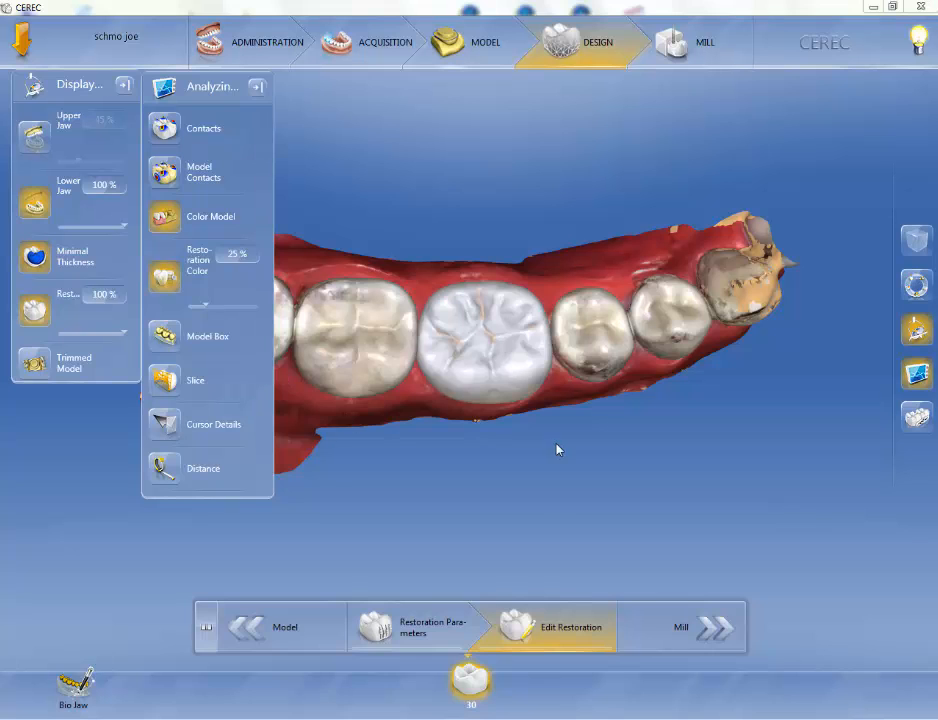
# Set the restoration color transparency to 0%.
pyautogui.moveTo(551, 494); pyautogui.dragTo(518, 383, button='middle')
pyautogui.moveTo(205, 305); pyautogui.dragTo(184, 301)
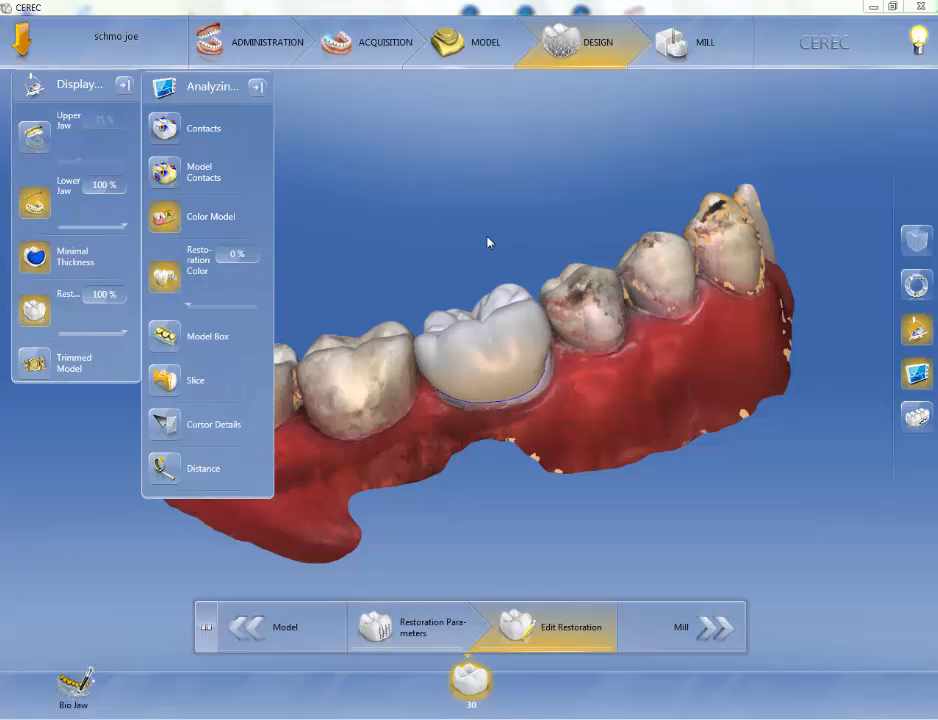
# Turn on the Model Box display around the lower arch.
pyautogui.moveTo(489, 242); pyautogui.dragTo(508, 355, button='middle')
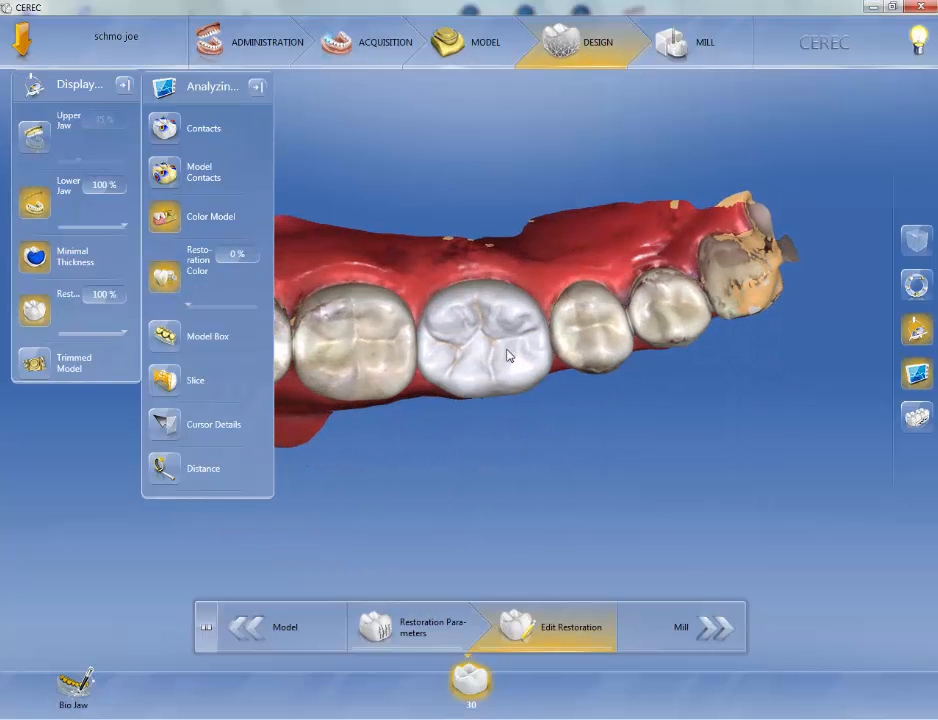
pyautogui.moveTo(411, 251); pyautogui.dragTo(396, 290, button='middle')
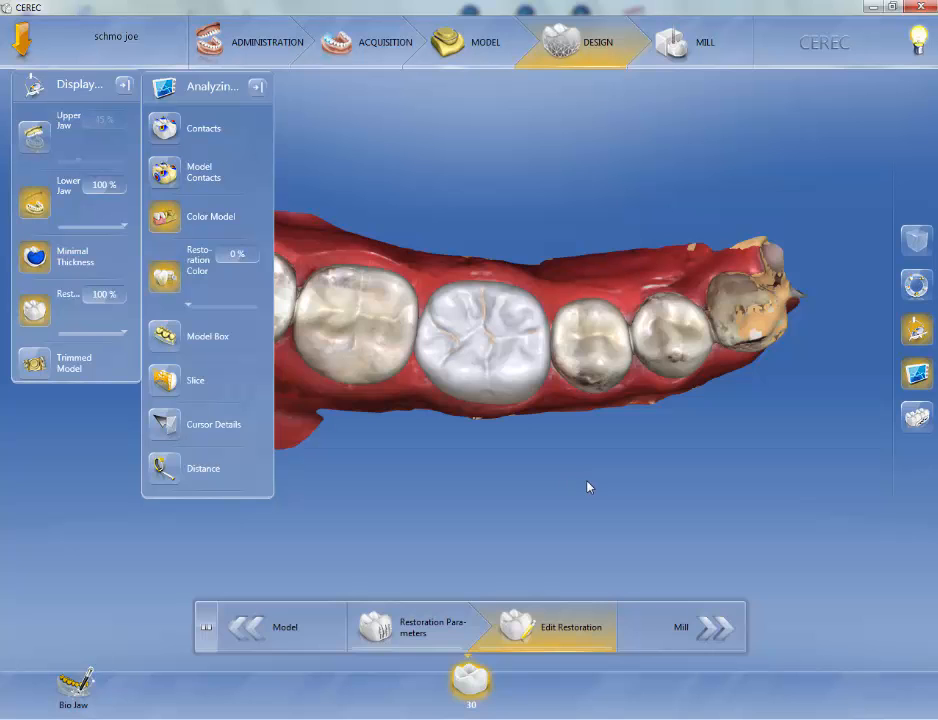
pyautogui.moveTo(588, 488); pyautogui.dragTo(485, 495, button='middle')
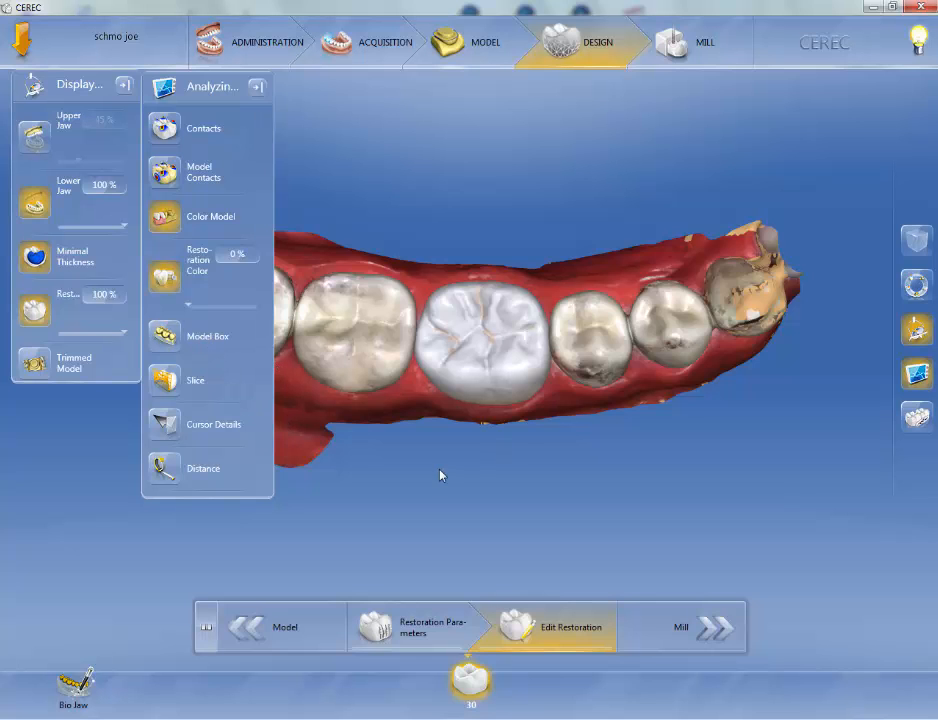
pyautogui.moveTo(469, 493); pyautogui.dragTo(486, 260, button='middle')
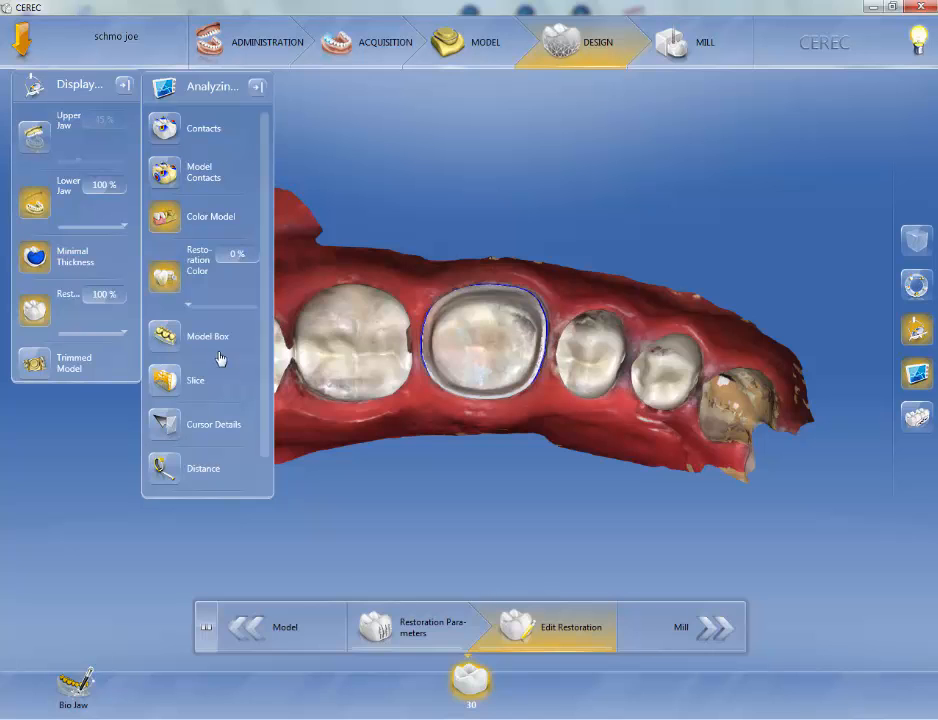
pyautogui.click(168, 335)
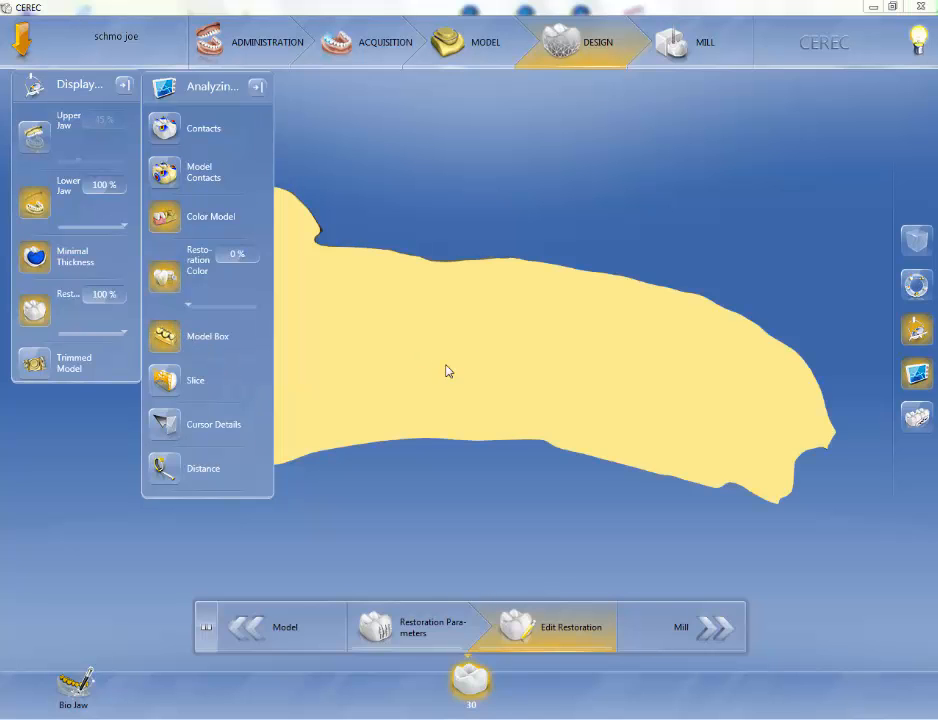
# Open the View Options panel and move it to the upper right of the design area.
pyautogui.moveTo(496, 361); pyautogui.dragTo(495, 452, button='middle')
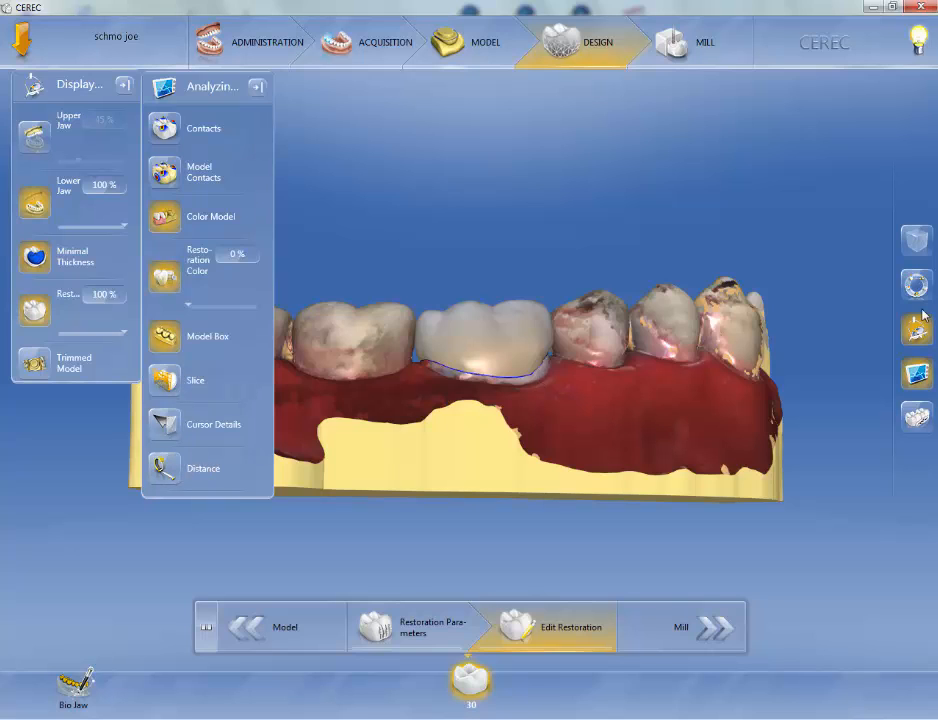
pyautogui.click(915, 245)
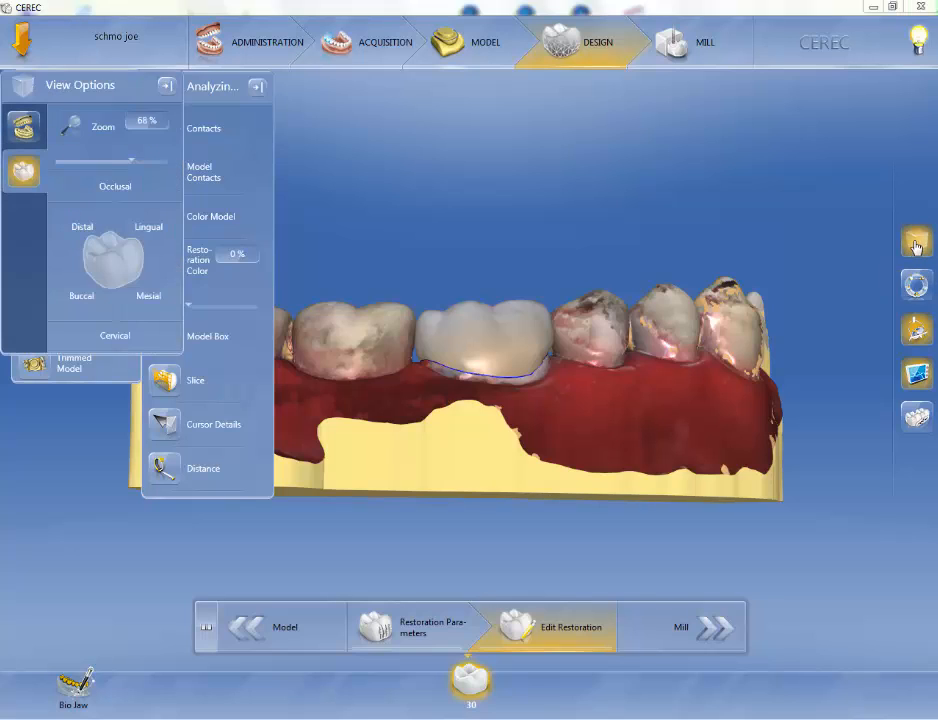
pyautogui.moveTo(140, 92); pyautogui.dragTo(848, 67)
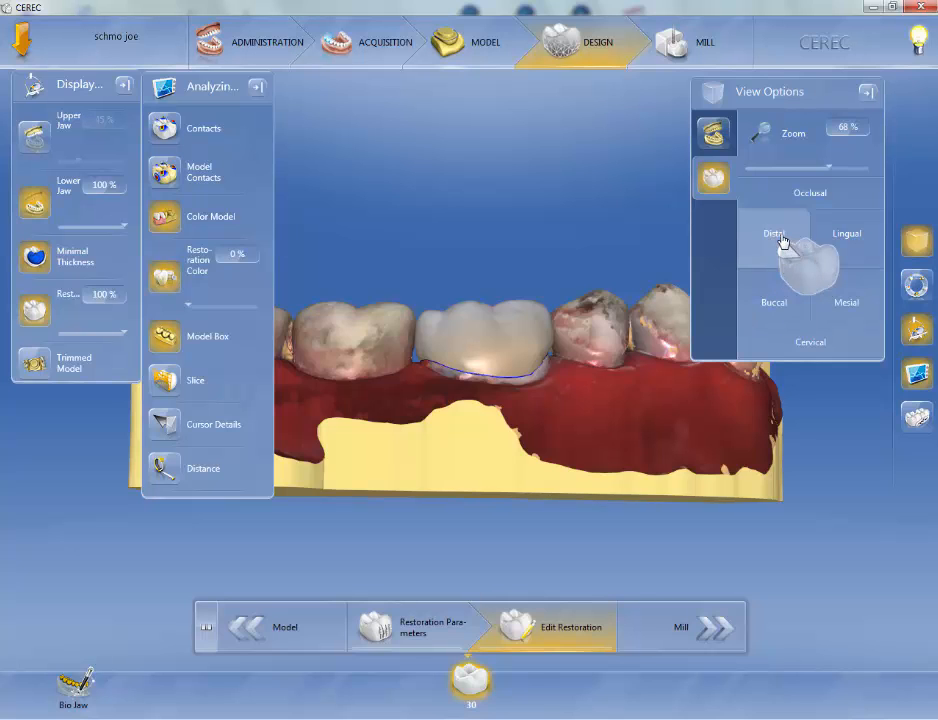
# Switch to the distal view and turn on the Slice tool to cut through the restoration.
pyautogui.click(783, 240)
pyautogui.moveTo(488, 331)
pyautogui.mouseDown(button='middle')
pyautogui.moveTo(468, 347)
pyautogui.moveTo(488, 344)
pyautogui.mouseUp(button='middle')
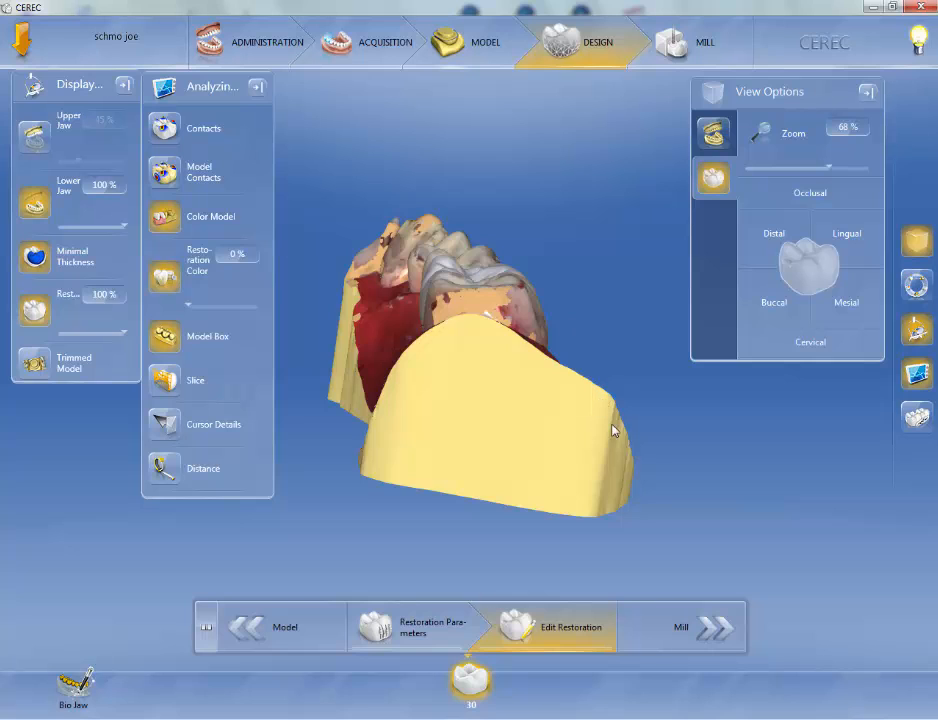
pyautogui.moveTo(613, 420); pyautogui.dragTo(622, 398)
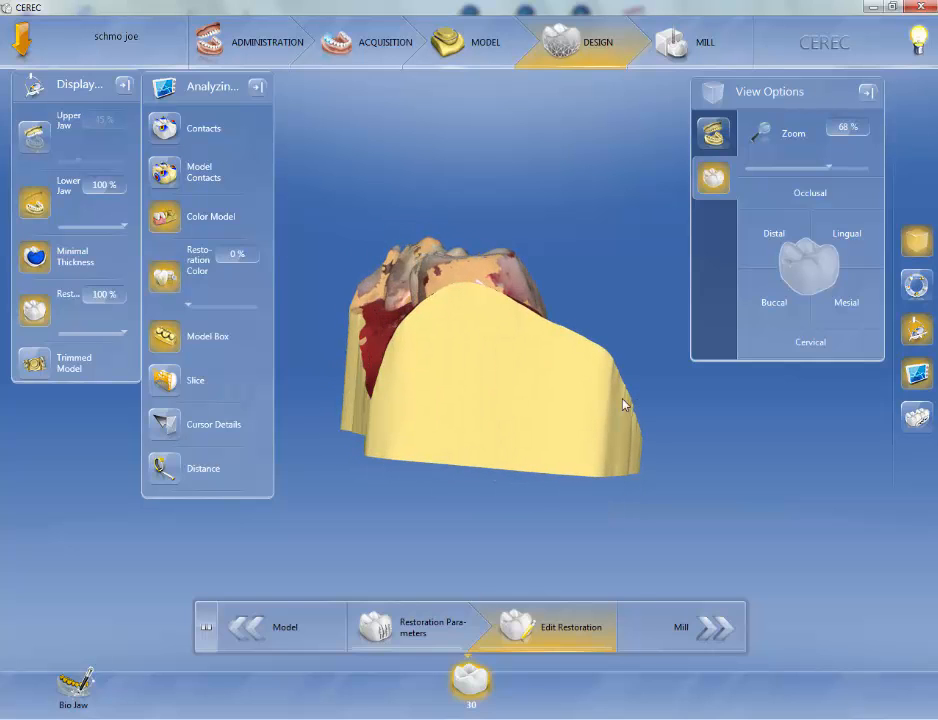
pyautogui.click(179, 389)
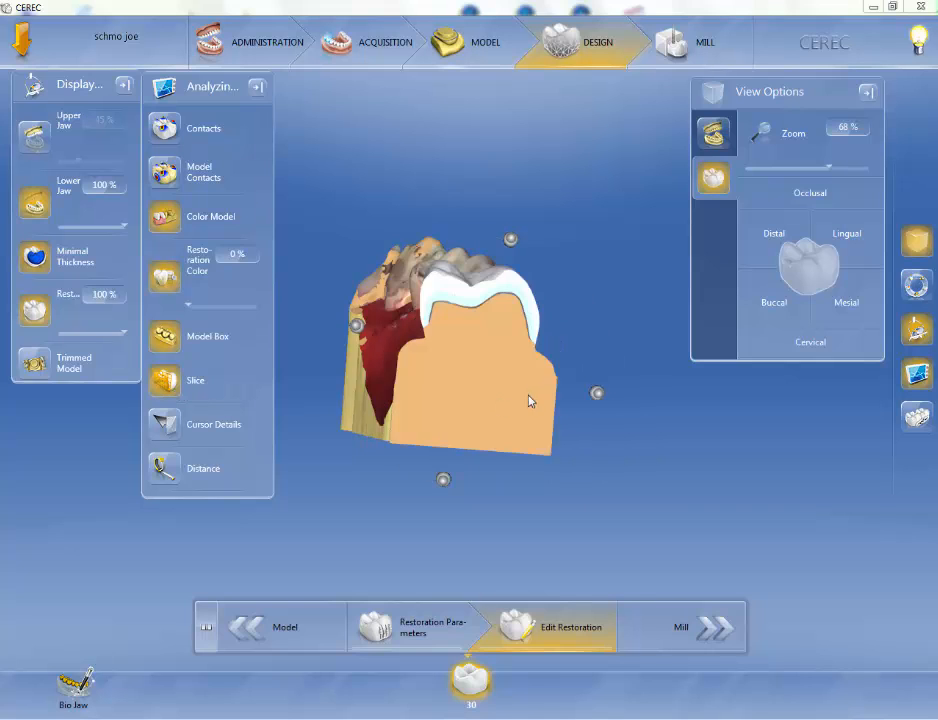
pyautogui.moveTo(522, 391); pyautogui.dragTo(518, 382)
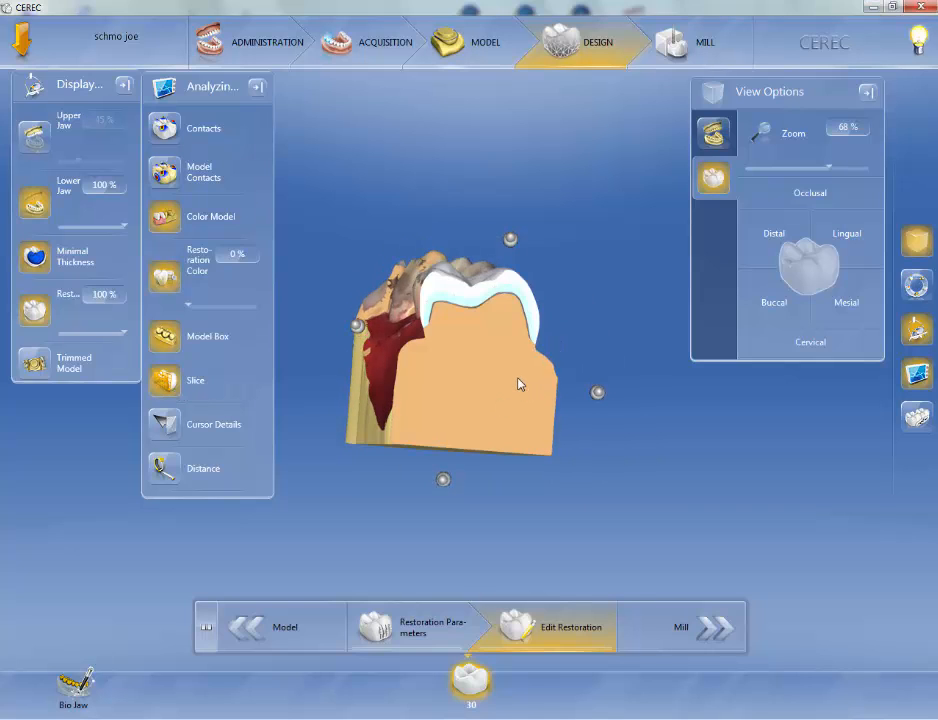
# Move the slice plane through the restoration to inspect its cross-section.
pyautogui.scroll(5, 518, 383)
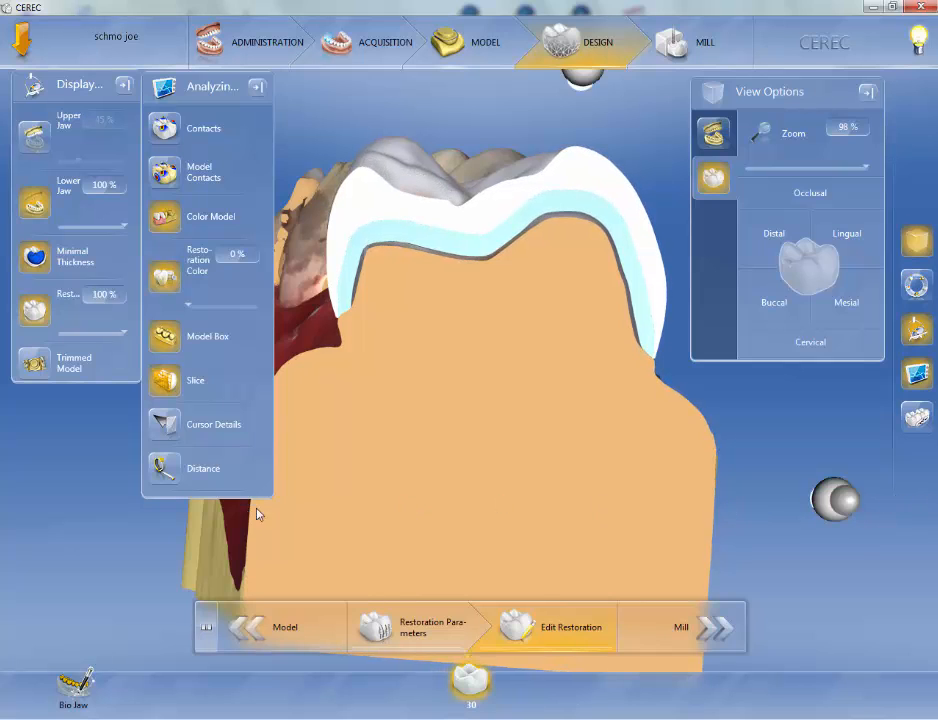
pyautogui.moveTo(791, 467); pyautogui.dragTo(697, 487)
pyautogui.moveTo(355, 395); pyautogui.dragTo(375, 463)
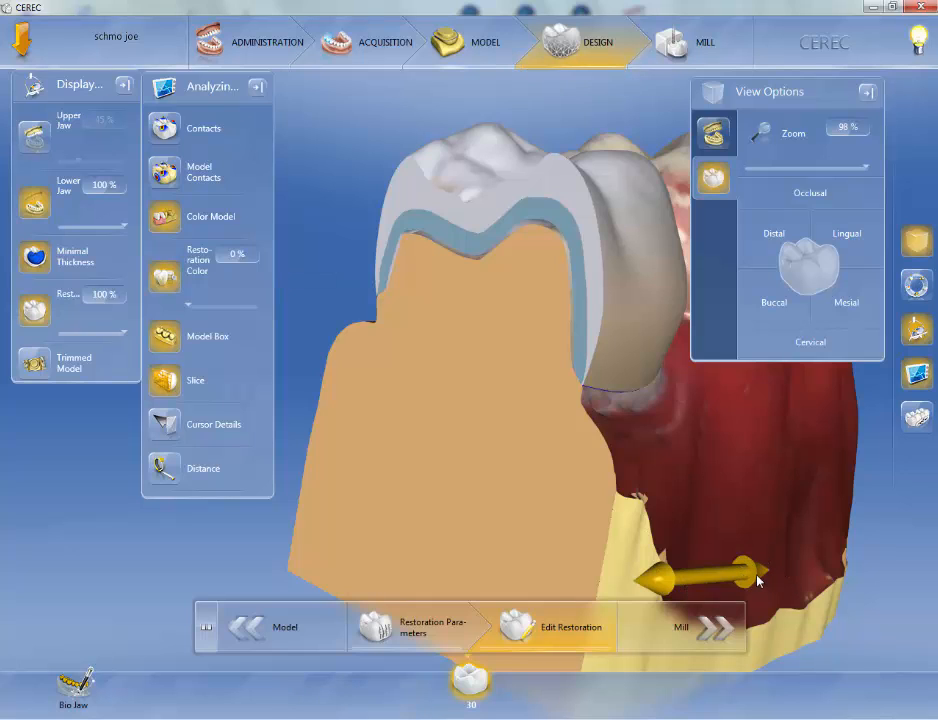
pyautogui.moveTo(761, 580); pyautogui.dragTo(790, 577)
pyautogui.moveTo(386, 511); pyautogui.dragTo(479, 527, button='middle')
pyautogui.moveTo(545, 307); pyautogui.dragTo(606, 307, button='middle')
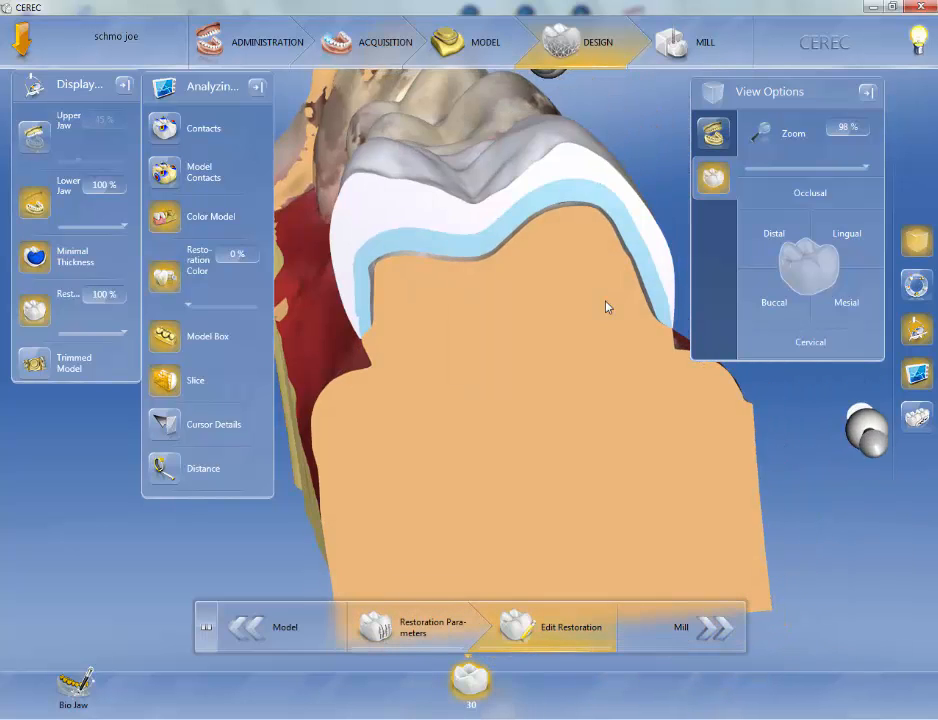
pyautogui.moveTo(407, 463); pyautogui.dragTo(366, 418, button='middle')
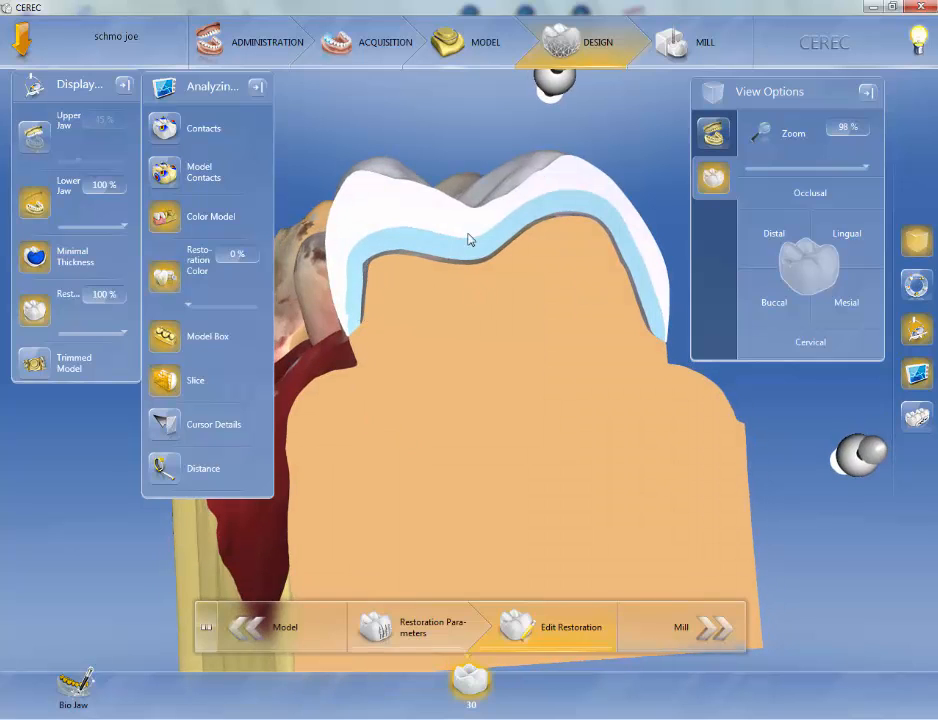
# Turn off the minimal thickness display in the sliced view.
pyautogui.click(40, 259)
pyautogui.click(45, 262)
pyautogui.click(45, 262)
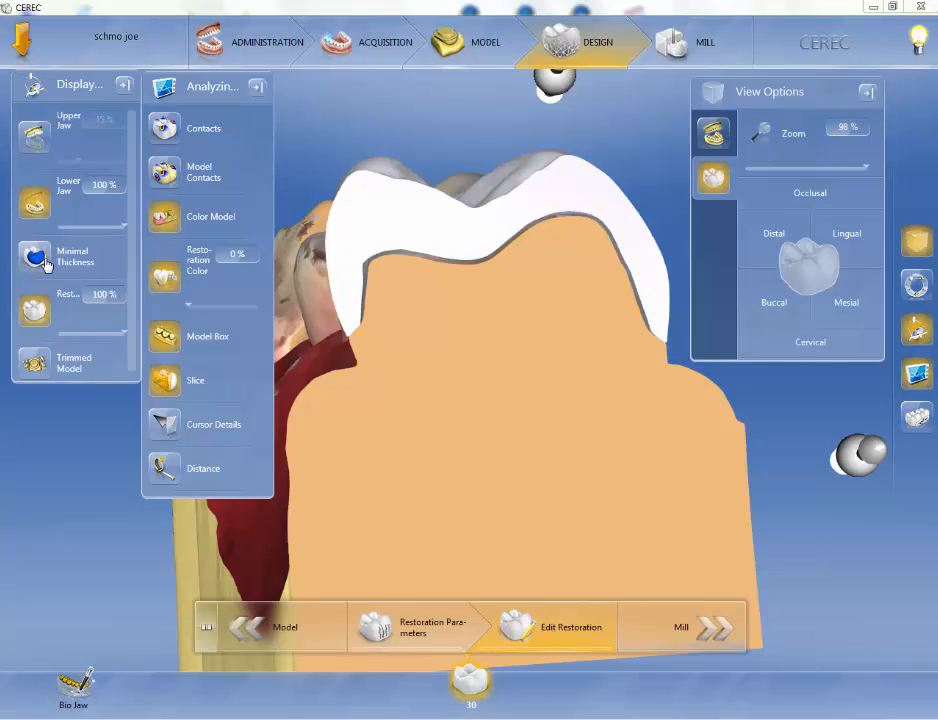
# Hide the restoration and show it again.
pyautogui.click(37, 312)
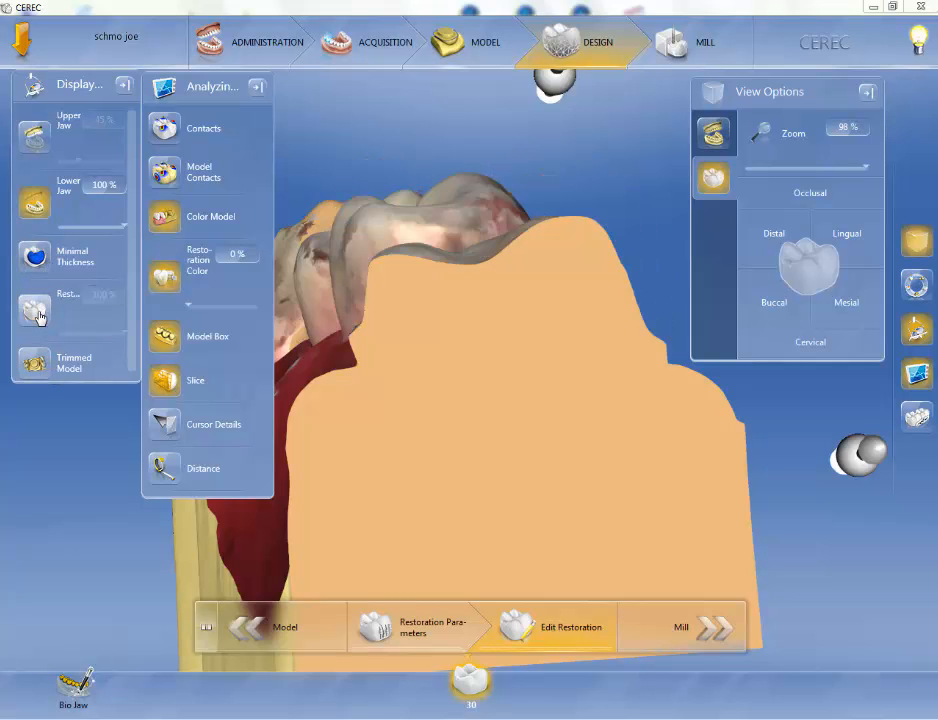
pyautogui.click(37, 314)
pyautogui.click(37, 314)
pyautogui.click(37, 314)
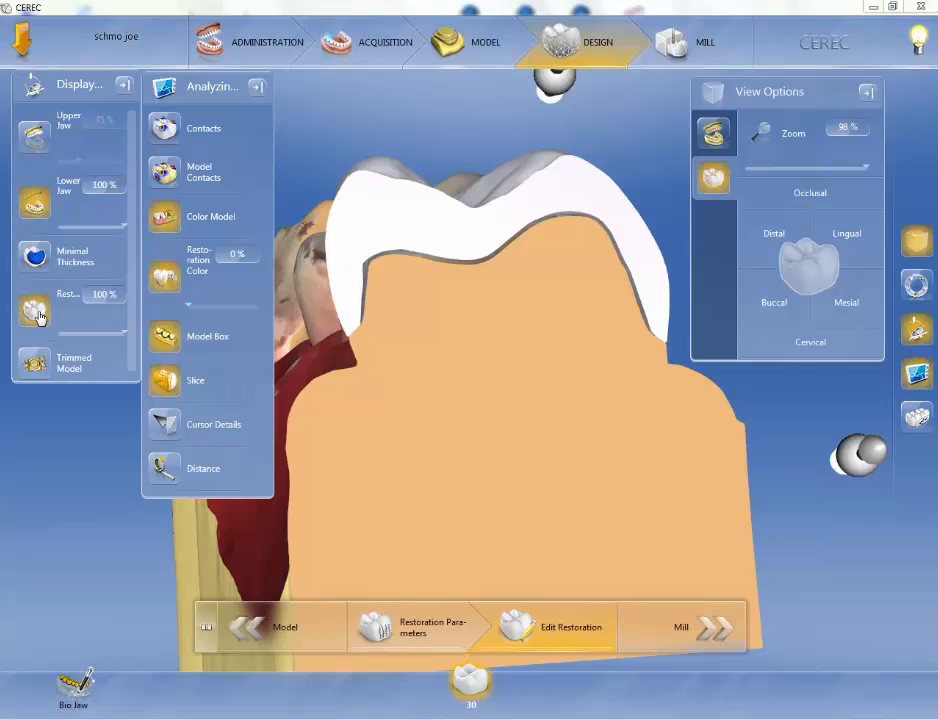
# Hide and show the lower jaw again, and switch the minimal thickness display back on.
pyautogui.click(35, 205)
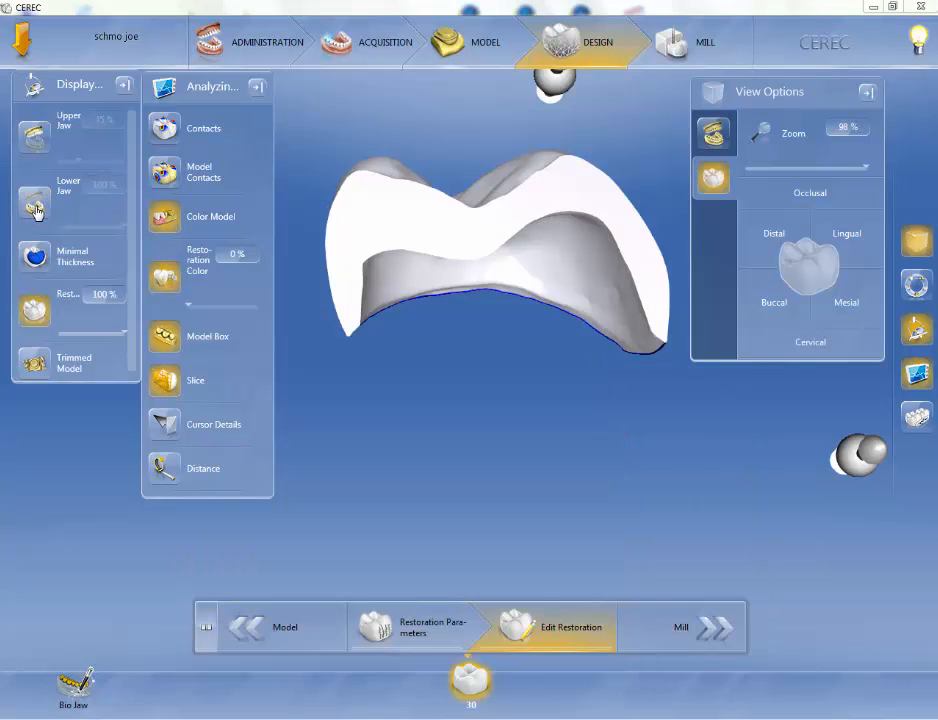
pyautogui.moveTo(468, 359); pyautogui.dragTo(461, 351)
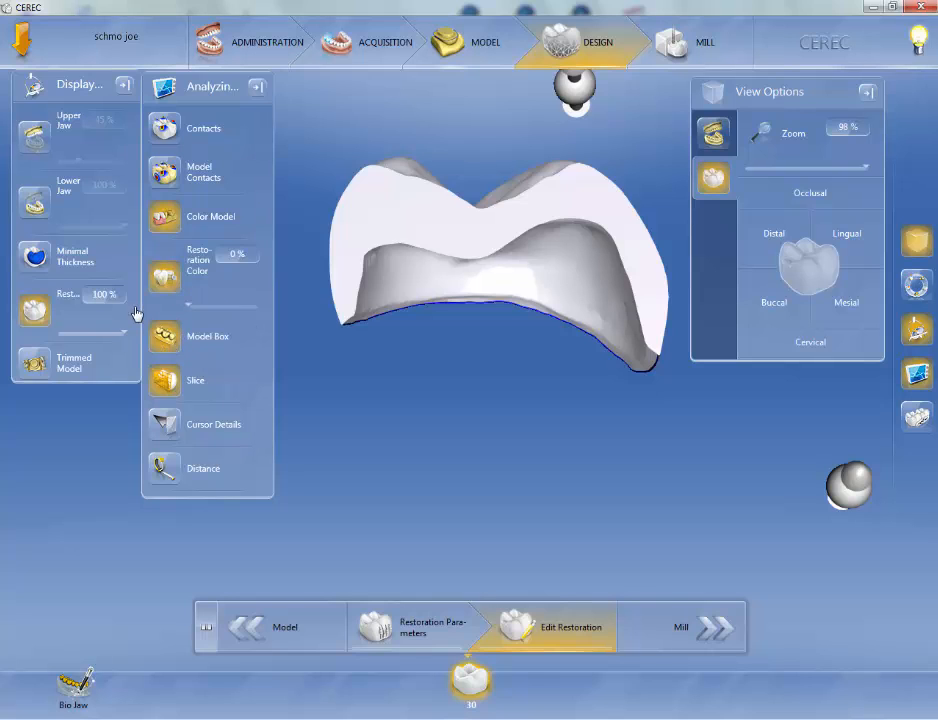
pyautogui.click(35, 203)
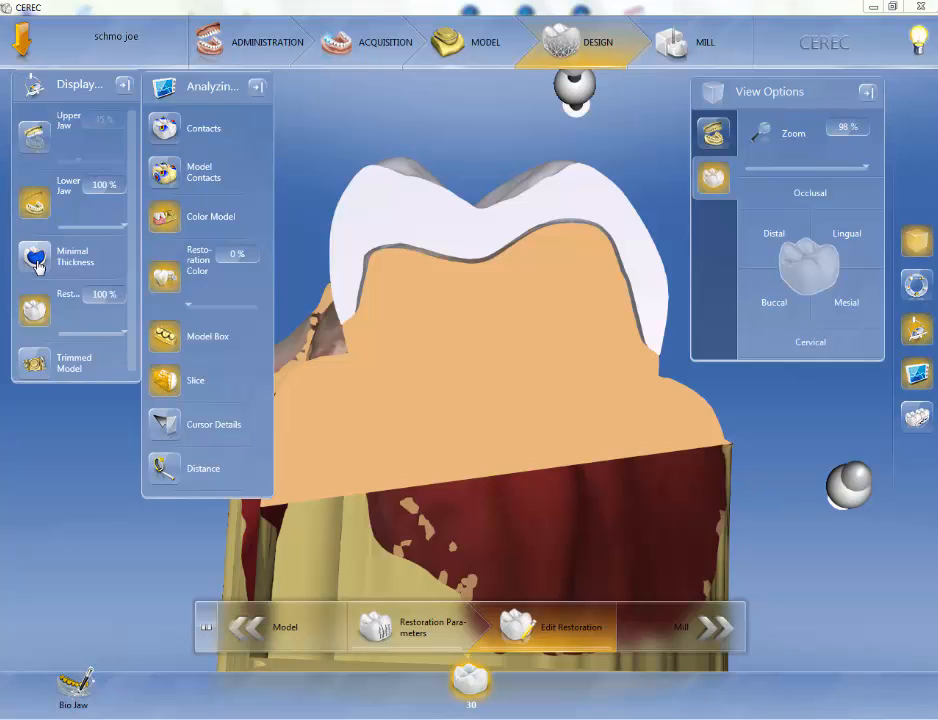
pyautogui.click(37, 263)
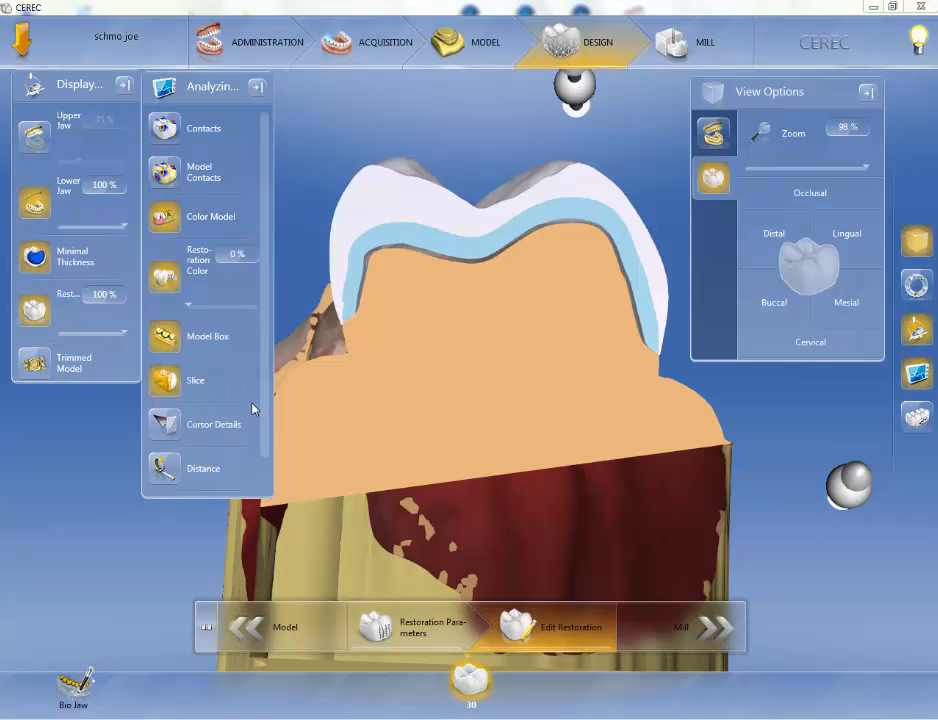
# Turn off the Slice tool and return to the occlusal view of the arch.
pyautogui.scroll(-1, 270, 420)
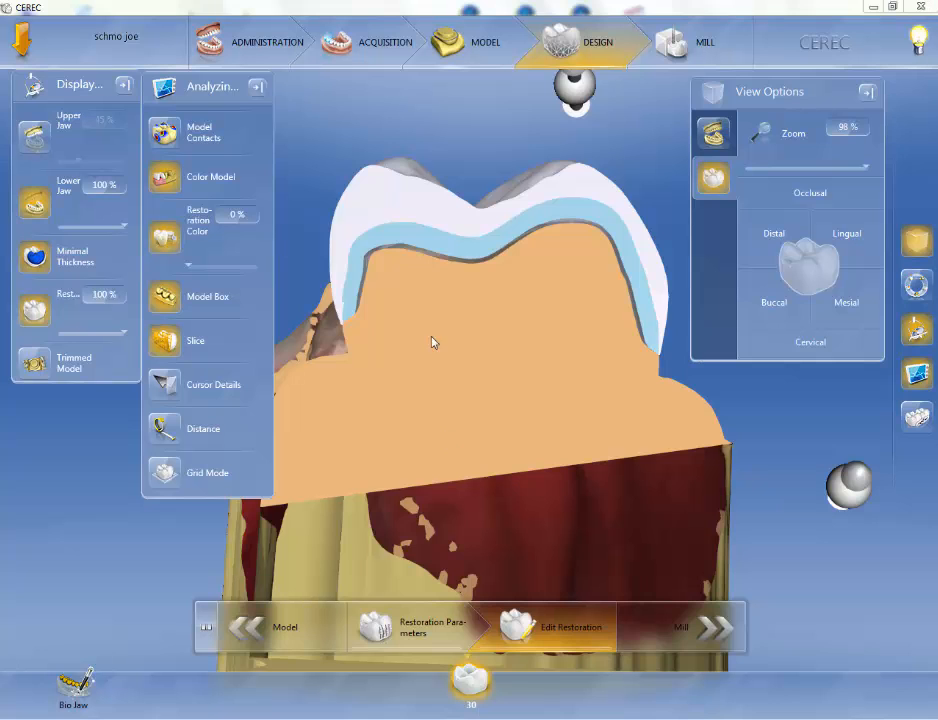
pyautogui.click(183, 343)
pyautogui.moveTo(500, 263); pyautogui.dragTo(512, 364)
pyautogui.scroll(-5, 512, 369)
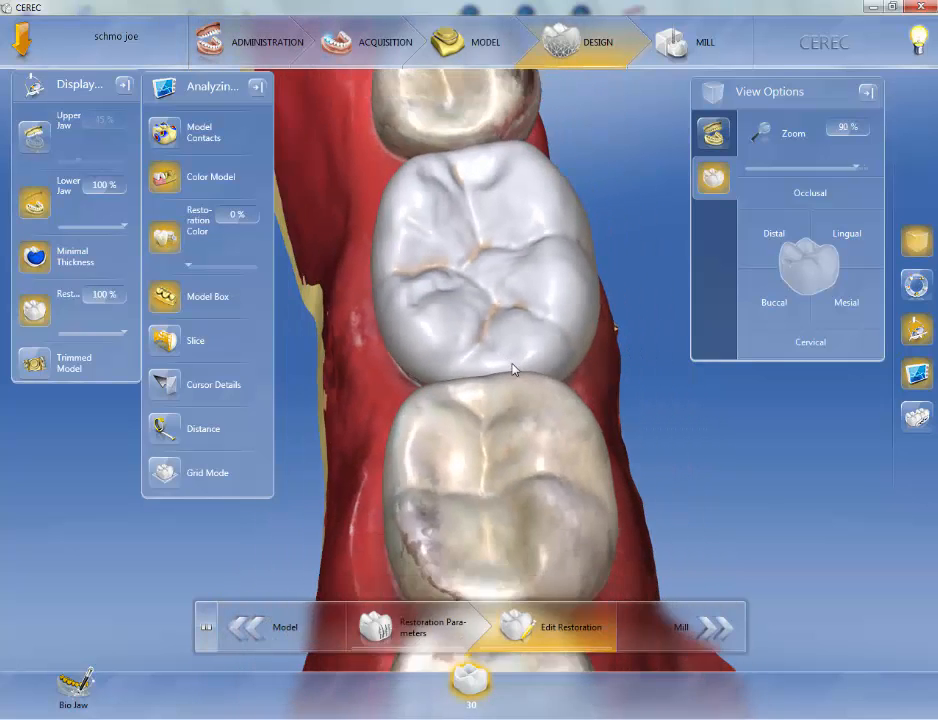
pyautogui.moveTo(578, 480); pyautogui.dragTo(517, 345)
pyautogui.click(816, 193)
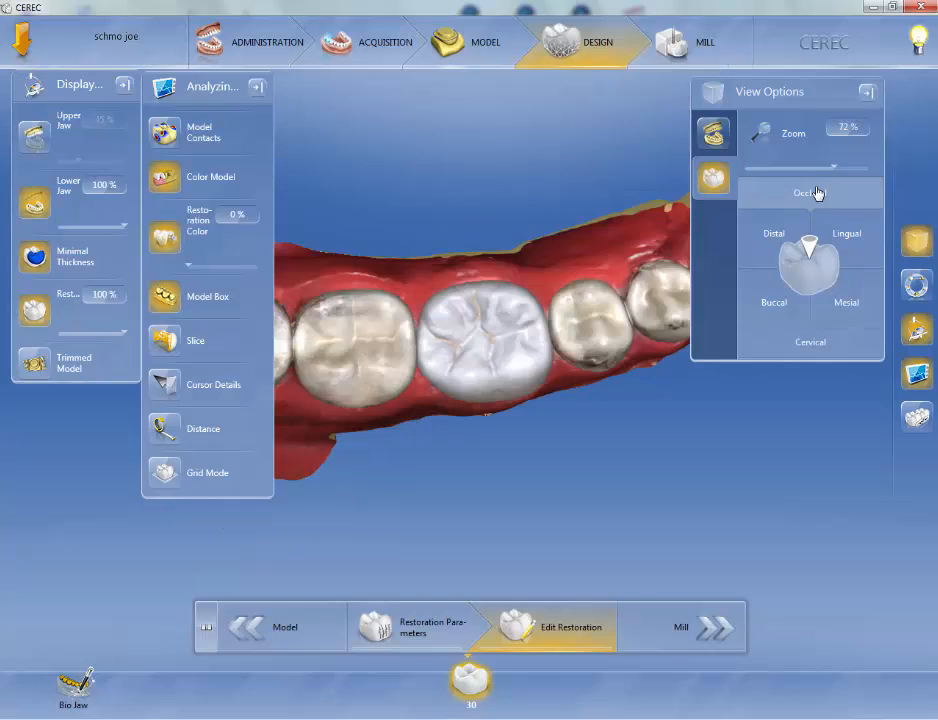
# Turn on Cursor Details and rotate around the restoration to read its dimensions.
pyautogui.click(214, 388)
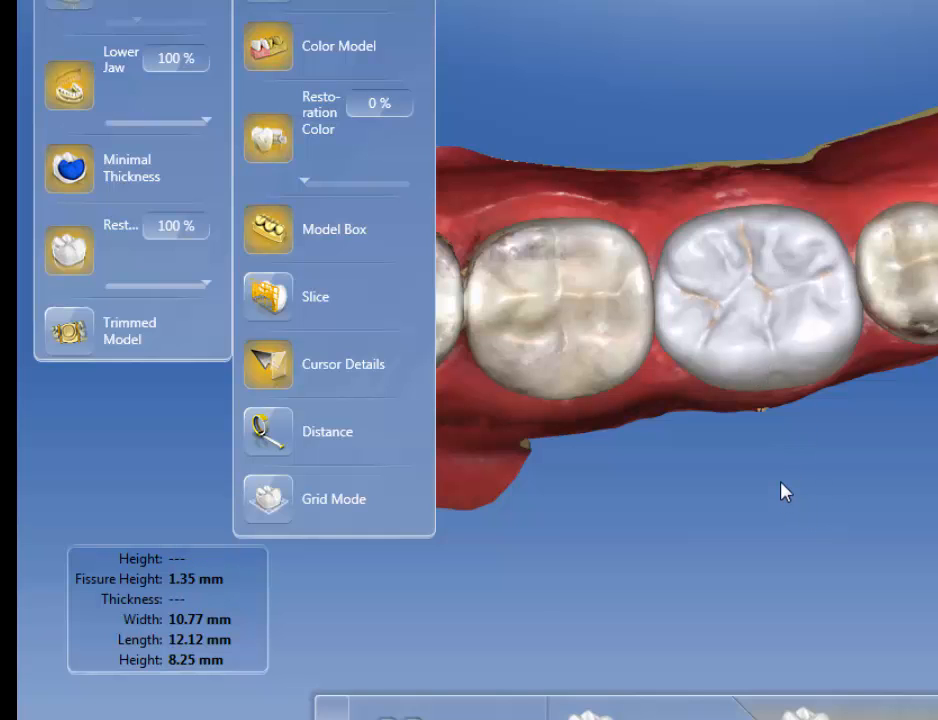
pyautogui.moveTo(783, 492); pyautogui.dragTo(757, 303, button='middle')
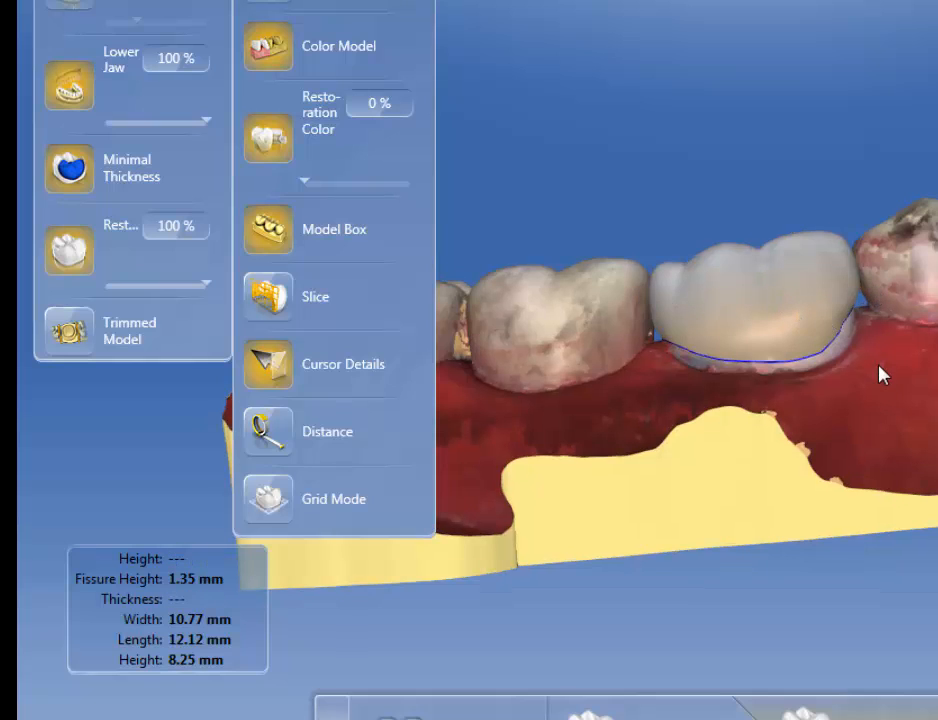
pyautogui.moveTo(881, 375); pyautogui.dragTo(796, 561, button='middle')
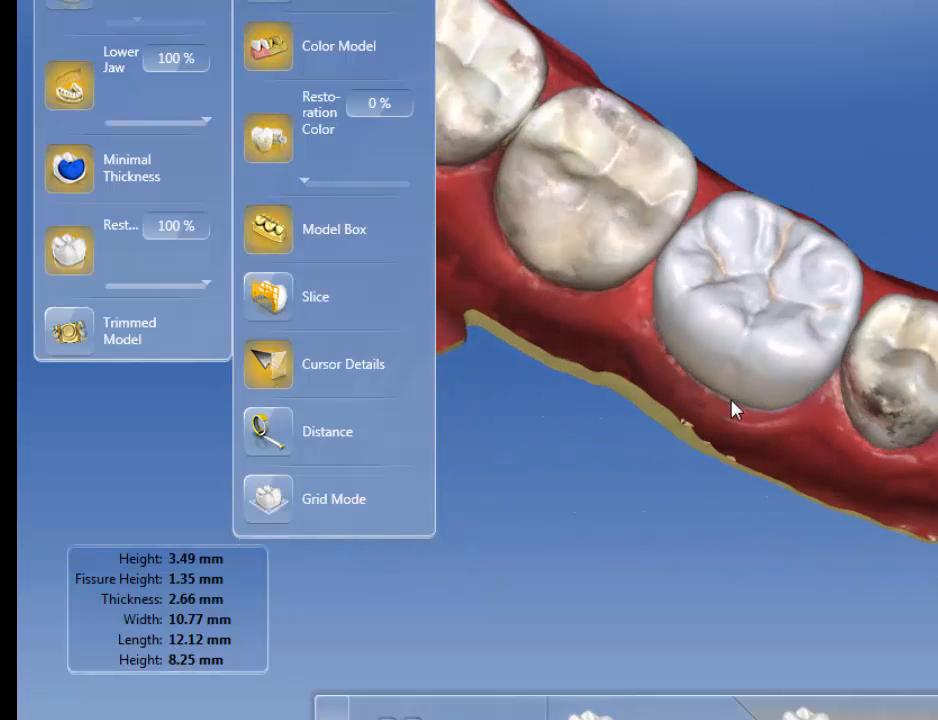
# Rotate around the restoration to inspect its cursor details from other angles.
pyautogui.moveTo(577, 387); pyautogui.dragTo(652, 491, button='middle')
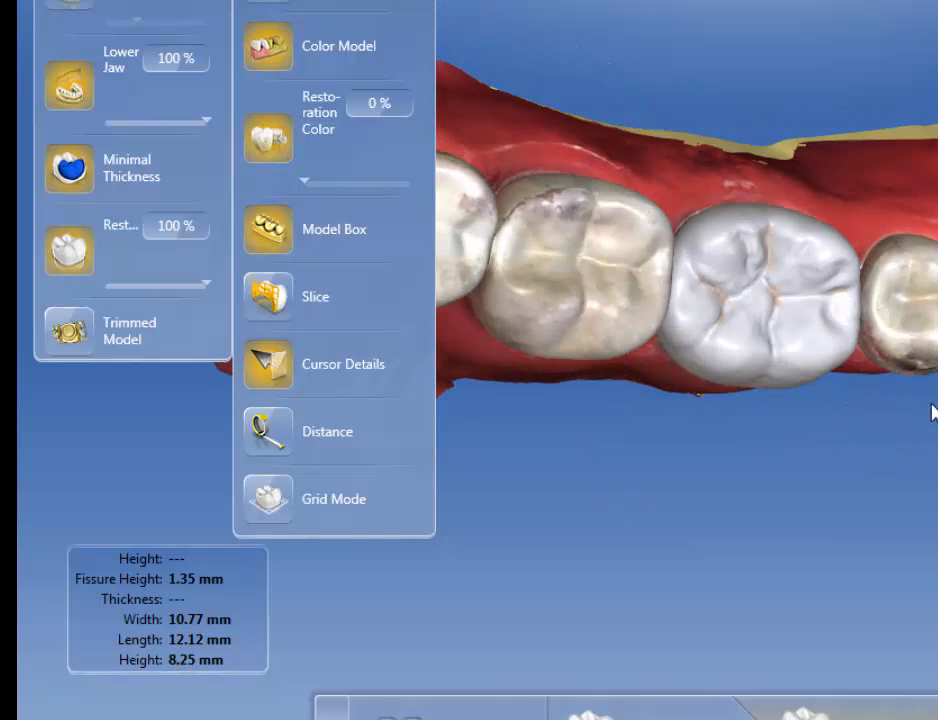
pyautogui.moveTo(932, 412); pyautogui.dragTo(894, 399, button='middle')
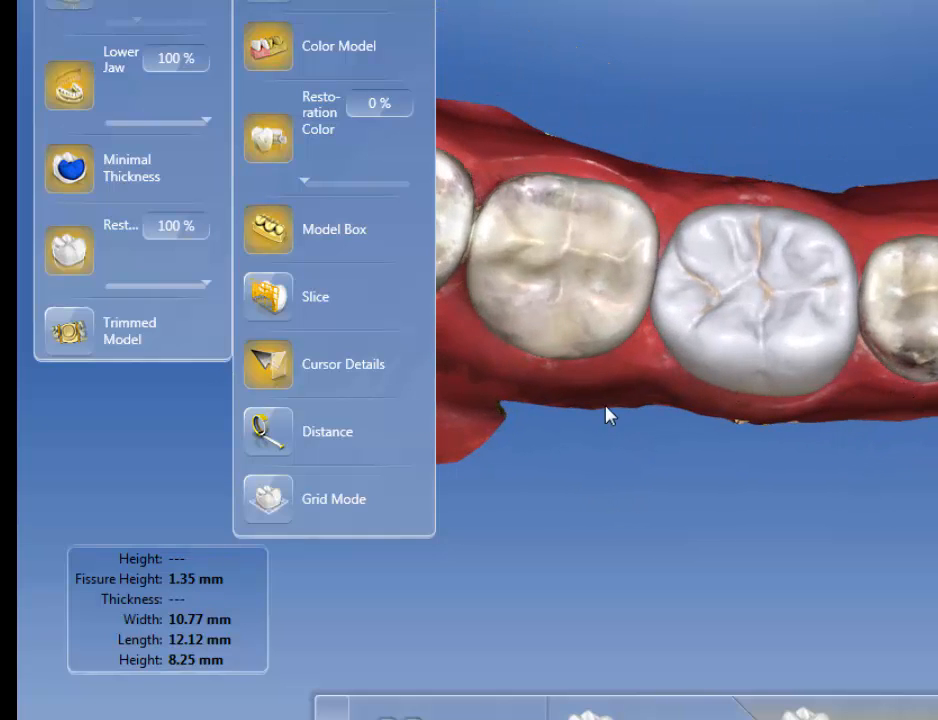
pyautogui.moveTo(609, 415); pyautogui.dragTo(624, 447, button='middle')
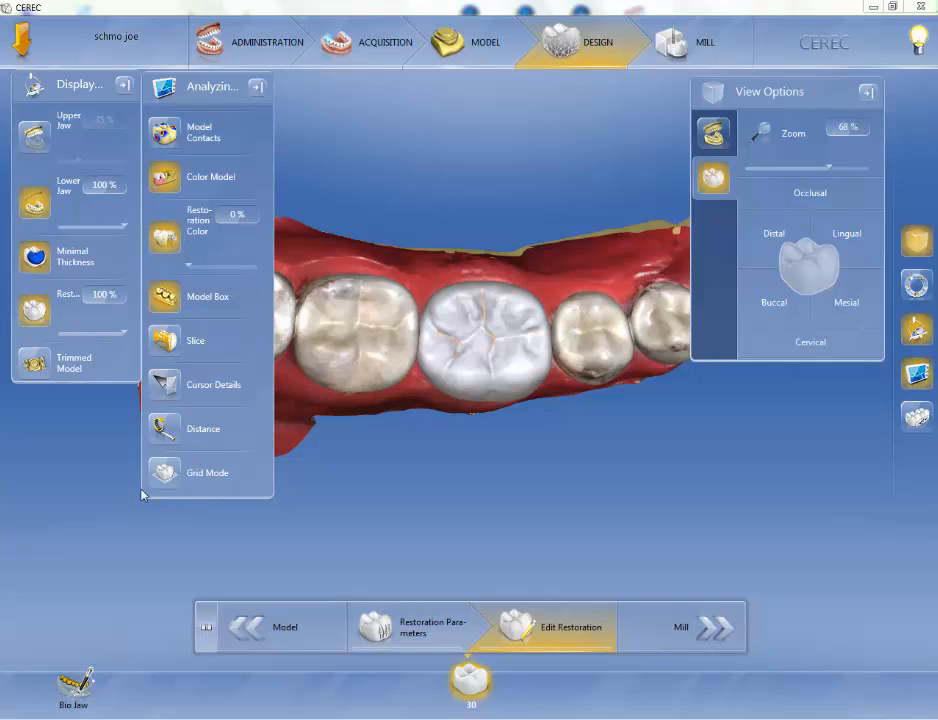
# Turn on the Distance tool and measure from the restoration's edge to the neighbouring tooth.
pyautogui.click(163, 432)
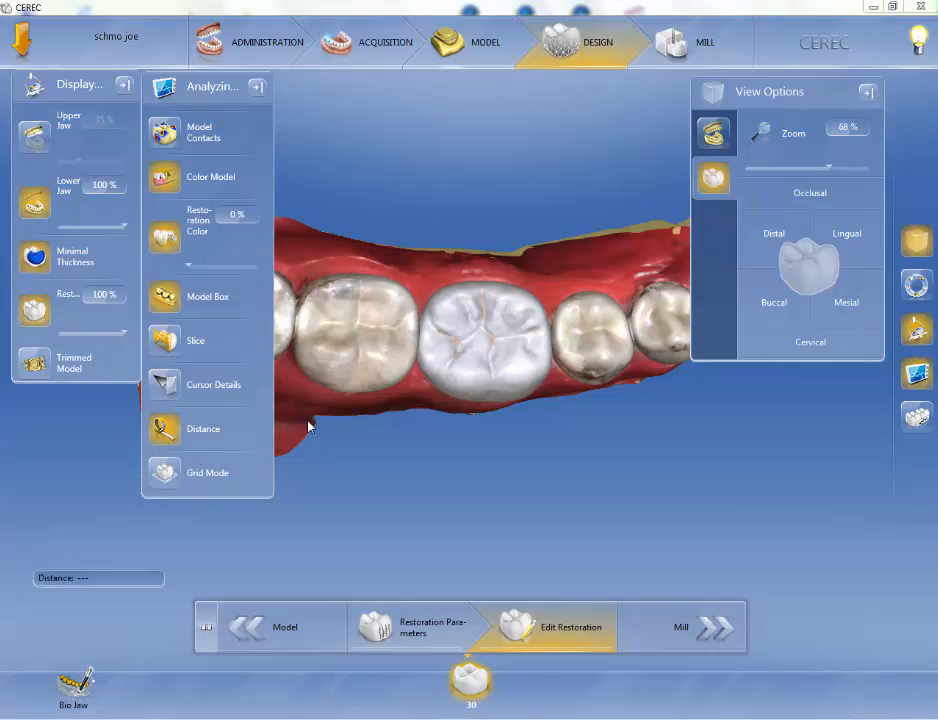
pyautogui.click(423, 336)
pyautogui.moveTo(425, 342); pyautogui.dragTo(615, 333)
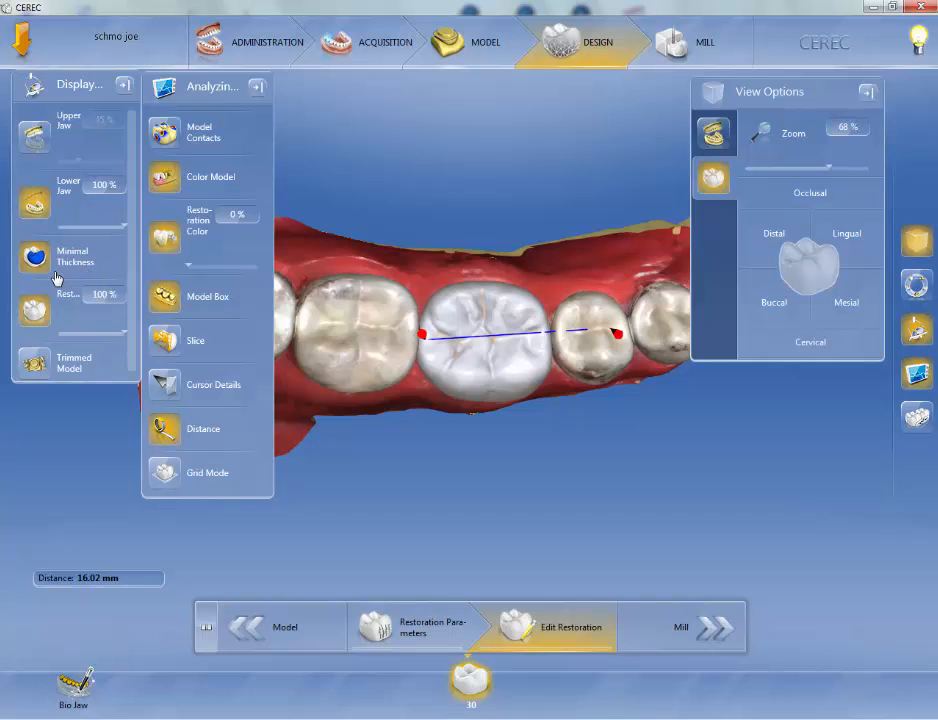
# Hide the restoration and move the distance endpoints to measure the gap between the preparation margin and the neighbouring tooth.
pyautogui.click(35, 310)
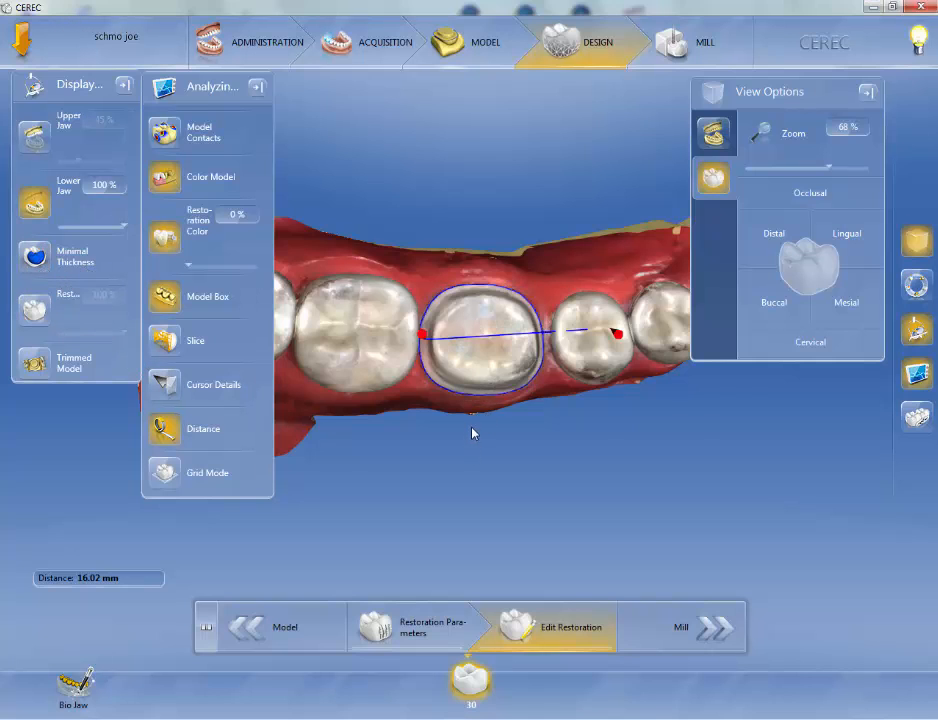
pyautogui.moveTo(473, 433); pyautogui.dragTo(432, 310, button='middle')
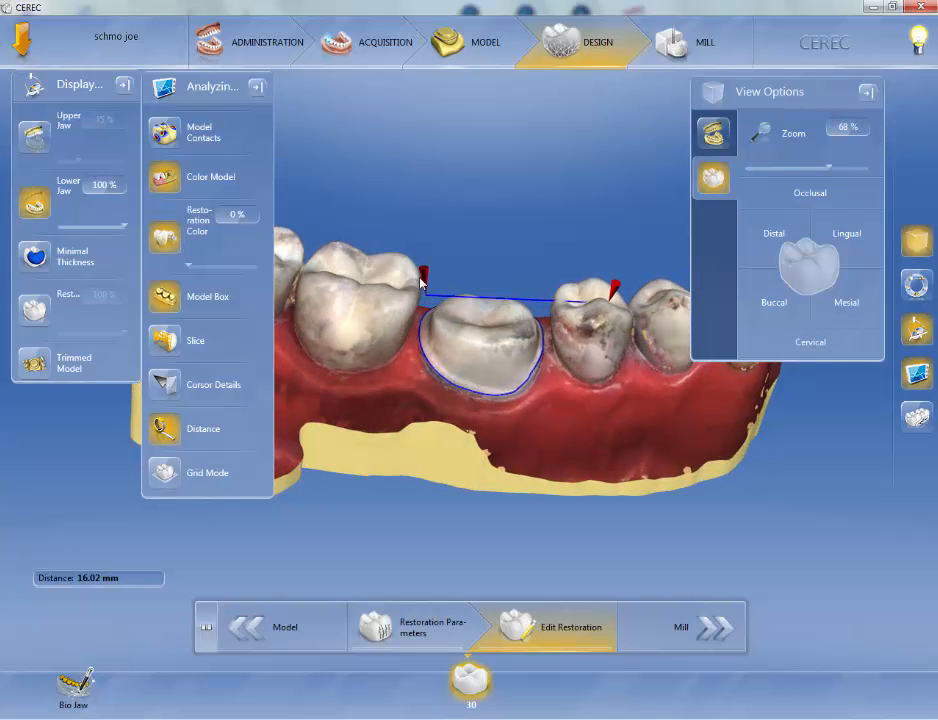
pyautogui.moveTo(430, 305); pyautogui.dragTo(418, 345)
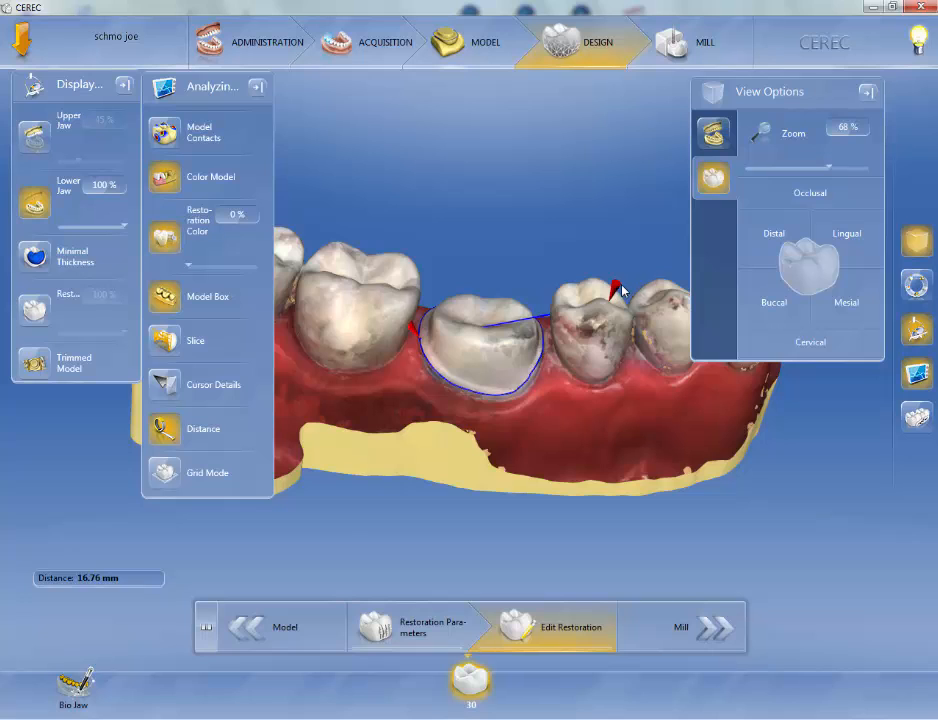
pyautogui.moveTo(615, 290); pyautogui.dragTo(428, 342)
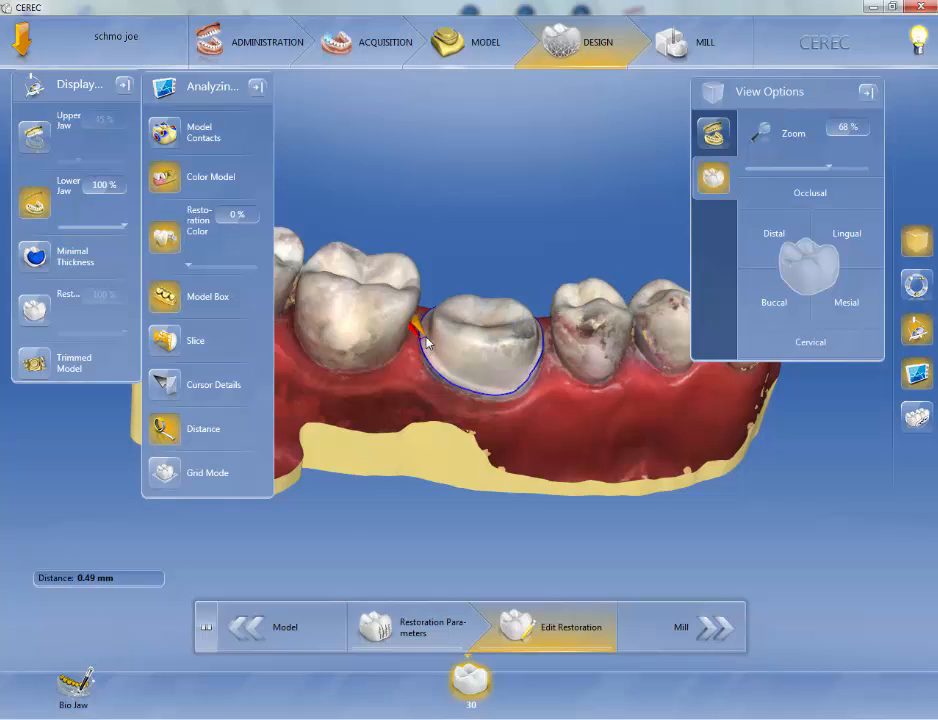
pyautogui.moveTo(543, 459); pyautogui.dragTo(530, 507, button='middle')
pyautogui.moveTo(385, 344); pyautogui.dragTo(379, 358, button='middle')
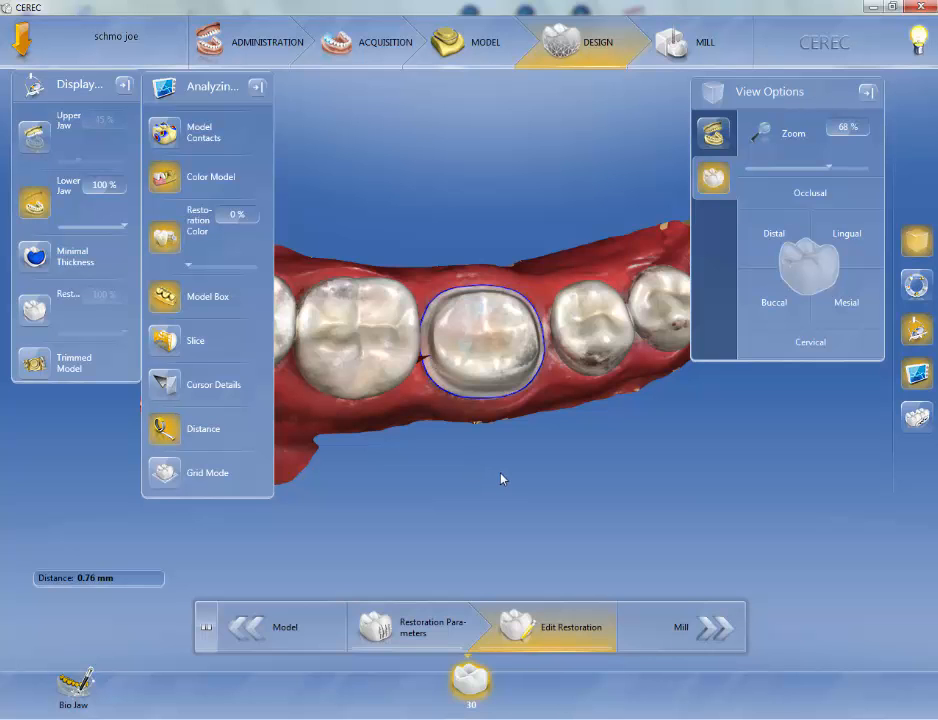
pyautogui.moveTo(501, 479); pyautogui.dragTo(484, 502, button='middle')
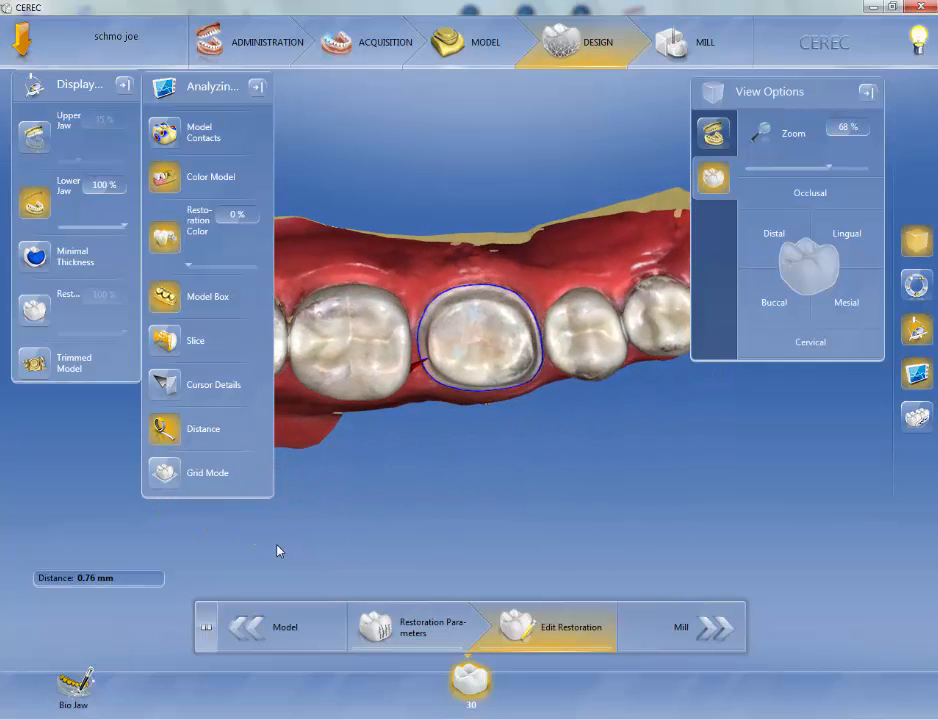
# Turn off the Distance tool and switch on Grid Mode over the arch.
pyautogui.click(163, 430)
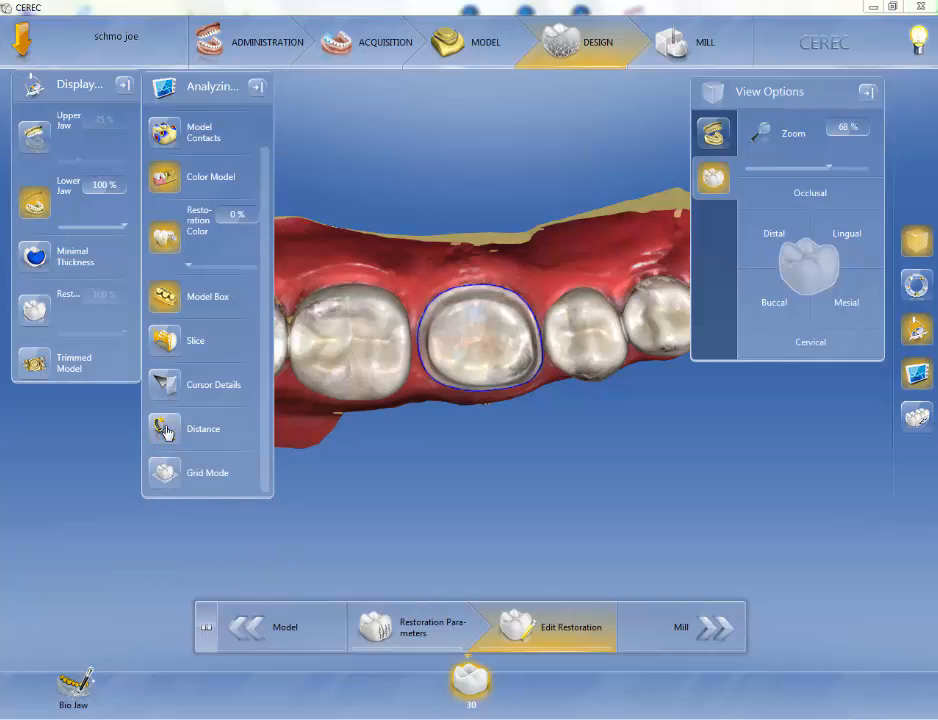
pyautogui.click(172, 478)
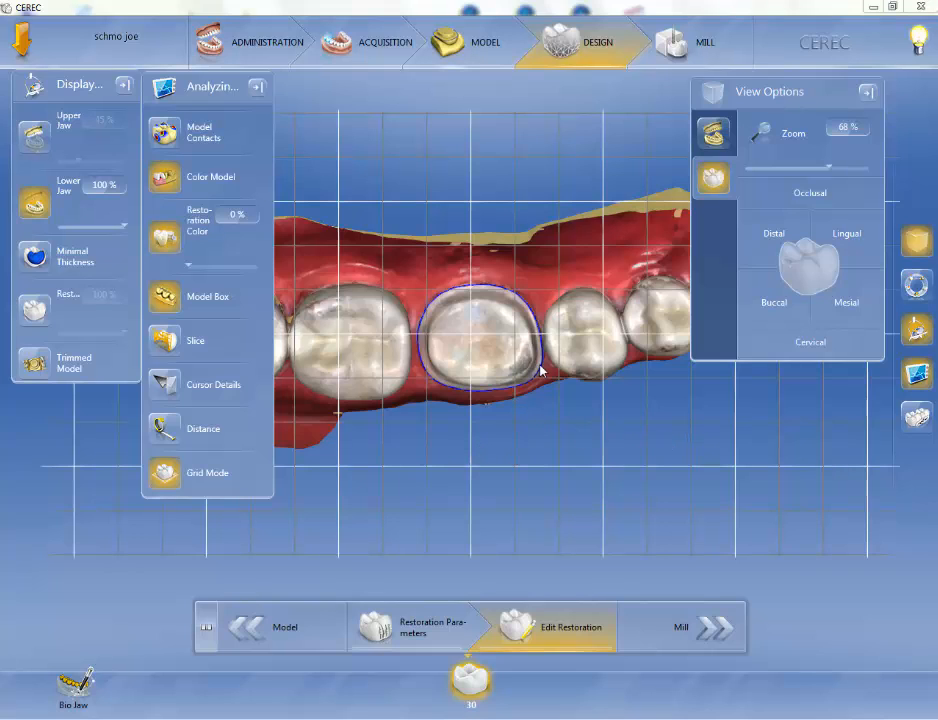
pyautogui.scroll(4, 540, 370)
pyautogui.scroll(-6, 540, 370)
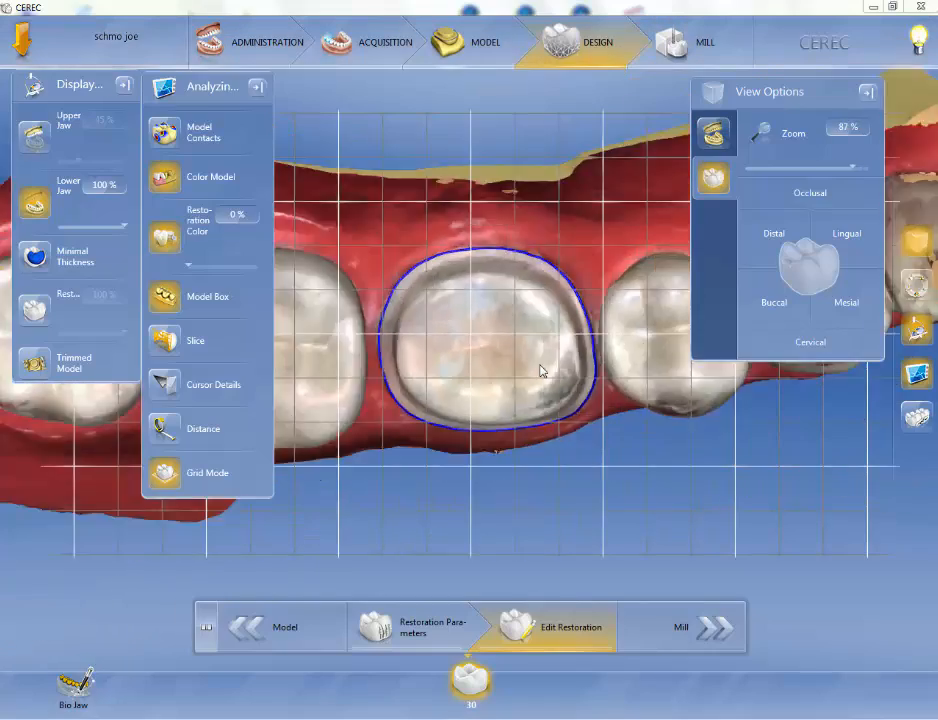
pyautogui.scroll(4, 540, 370)
pyautogui.scroll(-4, 540, 370)
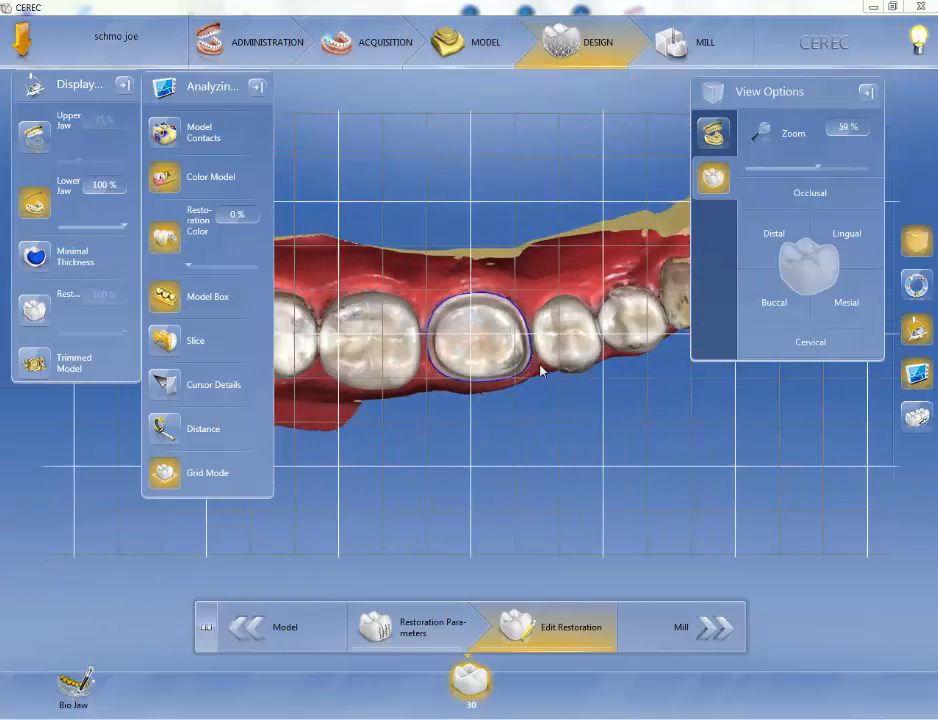
# Zoom in and out on the preparation to examine it against the grid.
pyautogui.scroll(4, 540, 370)
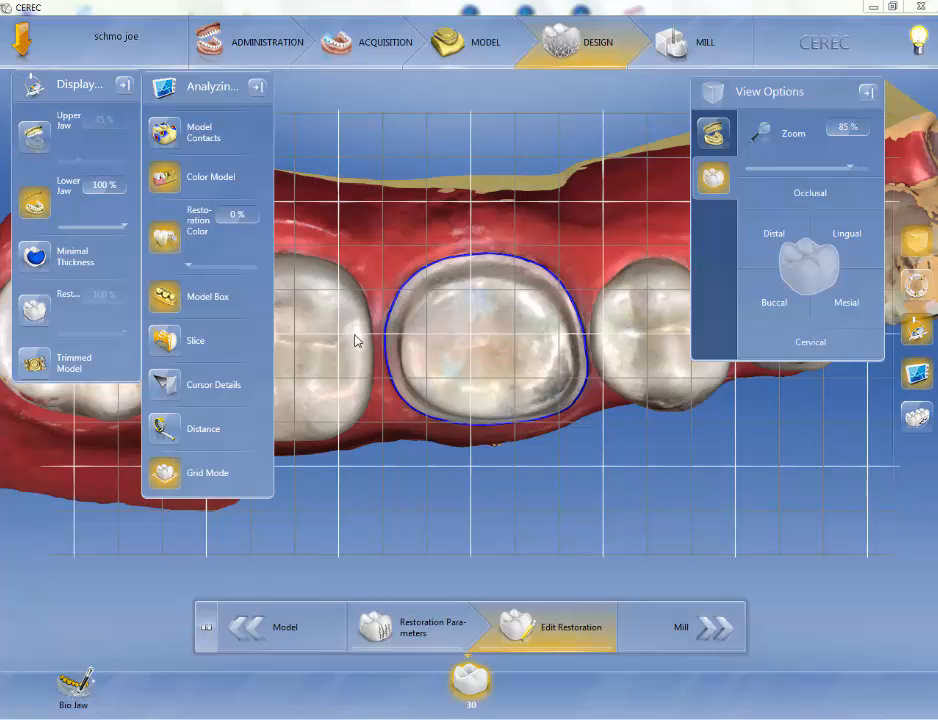
pyautogui.scroll(1, 359, 325)
pyautogui.moveTo(359, 320); pyautogui.dragTo(355, 313)
pyautogui.moveTo(545, 298)
pyautogui.mouseDown()
pyautogui.moveTo(545, 284)
pyautogui.moveTo(549, 291)
pyautogui.mouseUp()
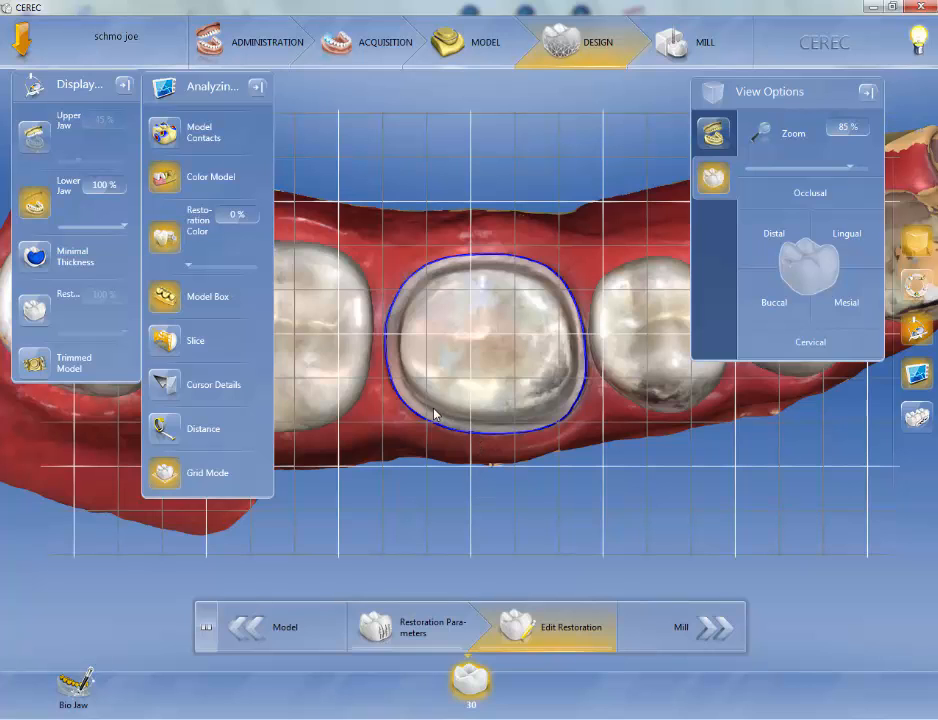
pyautogui.moveTo(368, 371); pyautogui.dragTo(371, 379)
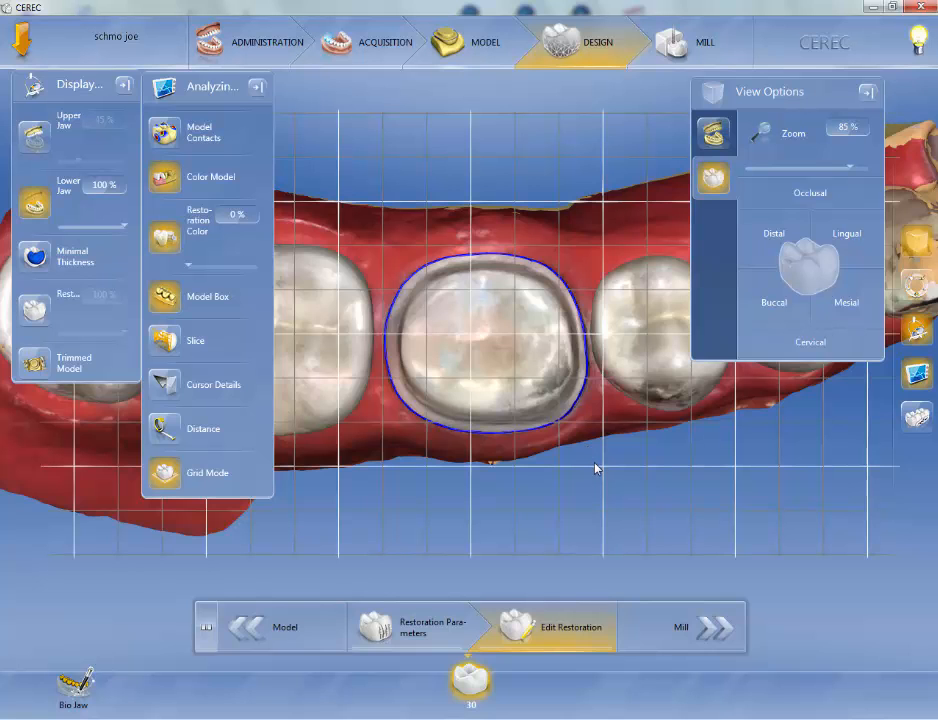
pyautogui.scroll(3, 595, 467)
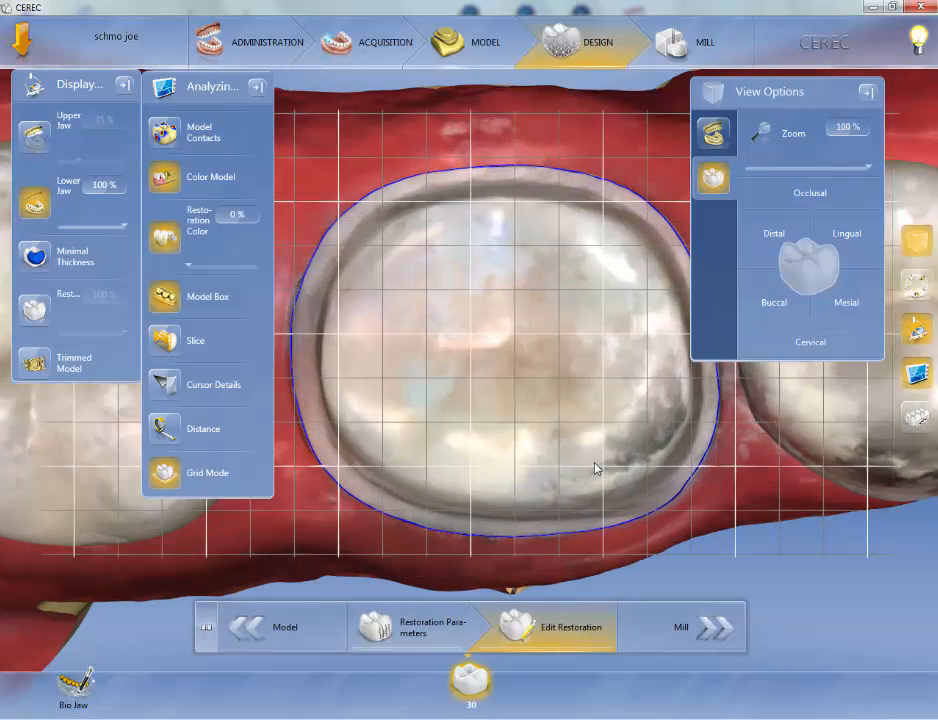
pyautogui.scroll(-10, 595, 467)
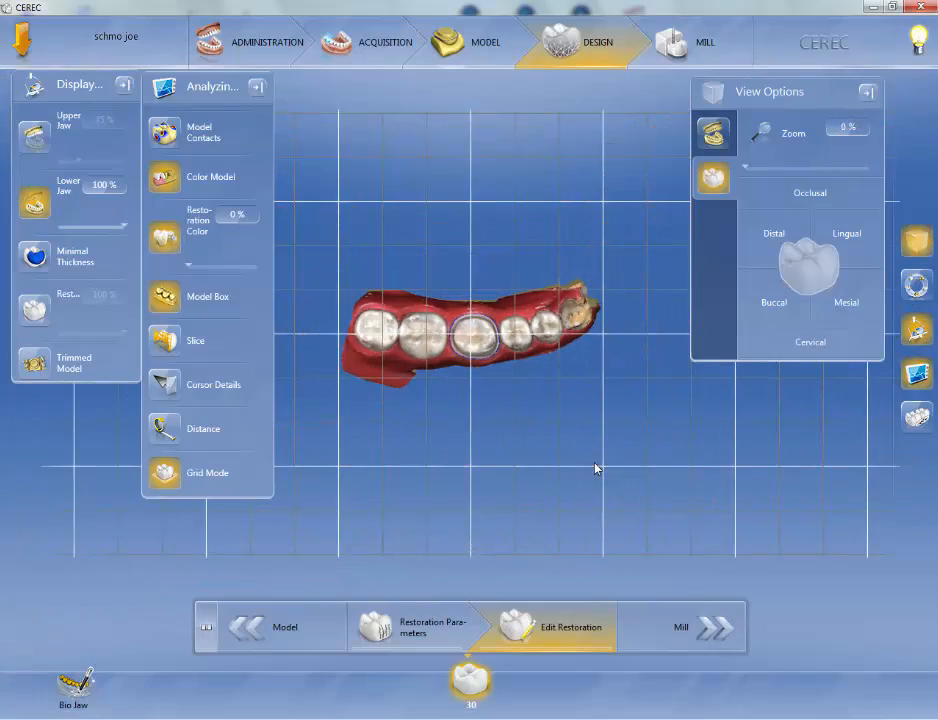
pyautogui.scroll(10, 595, 467)
pyautogui.scroll(-5, 595, 467)
pyautogui.scroll(5, 595, 467)
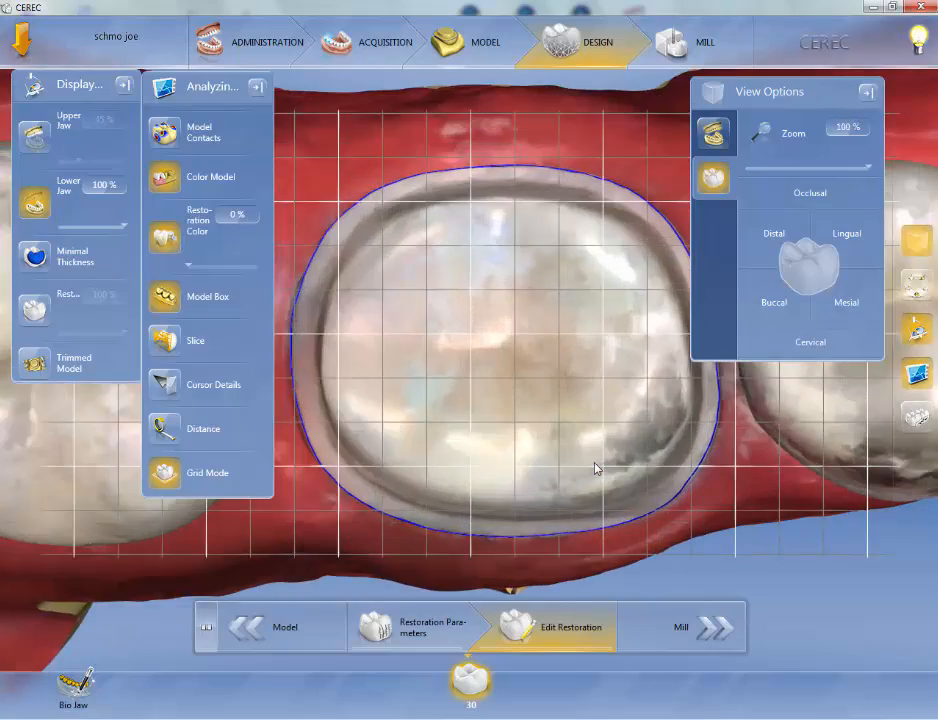
pyautogui.scroll(-2, 595, 467)
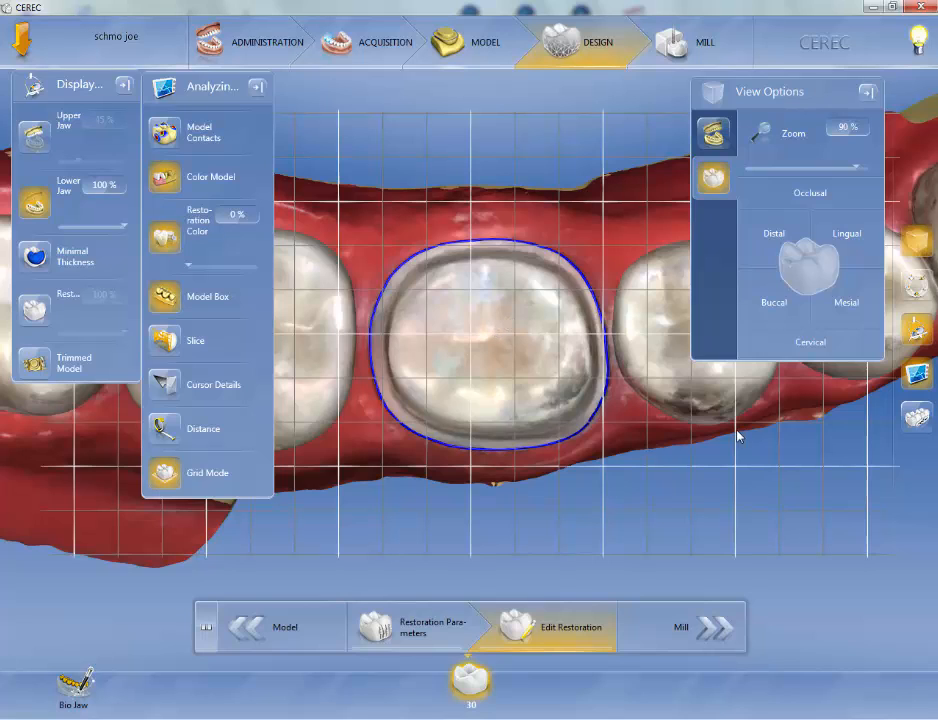
# Open the Link Options panel with its Group and Reset choices, then close it.
pyautogui.click(917, 417)
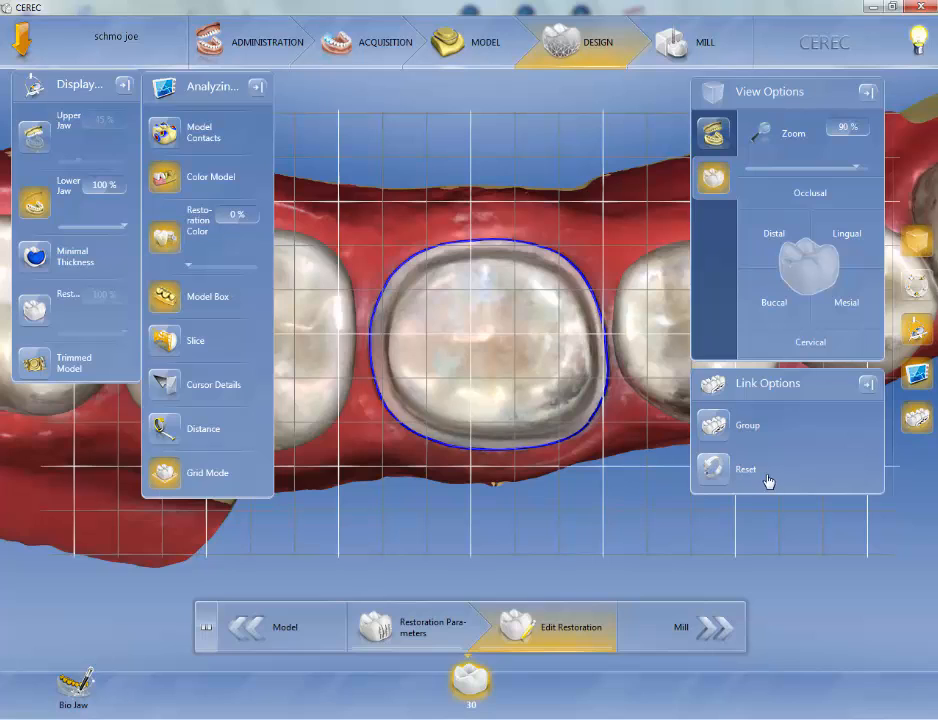
pyautogui.click(868, 386)
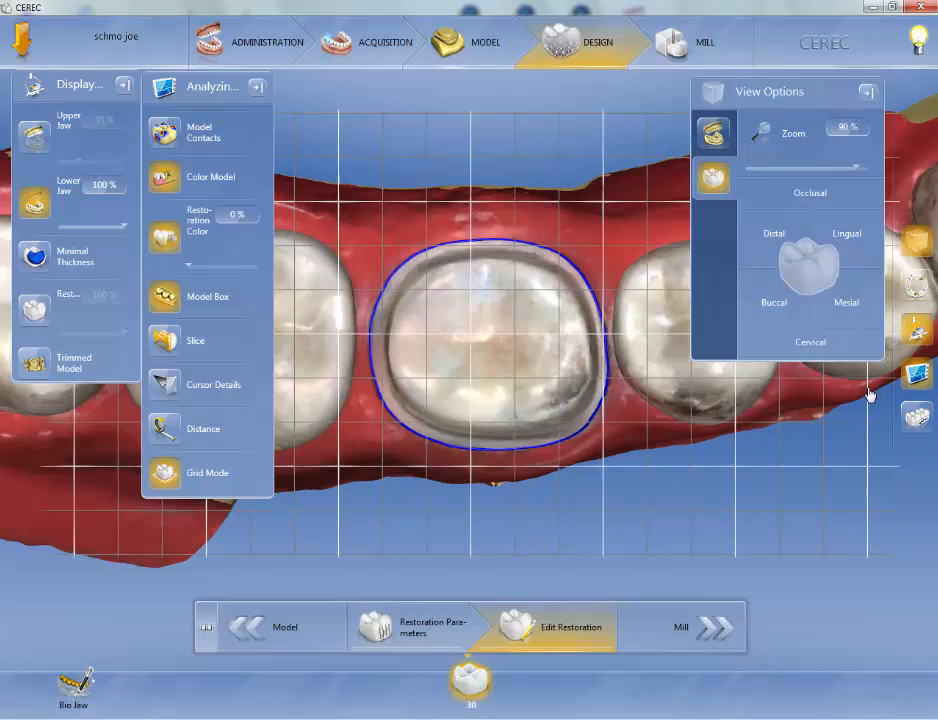